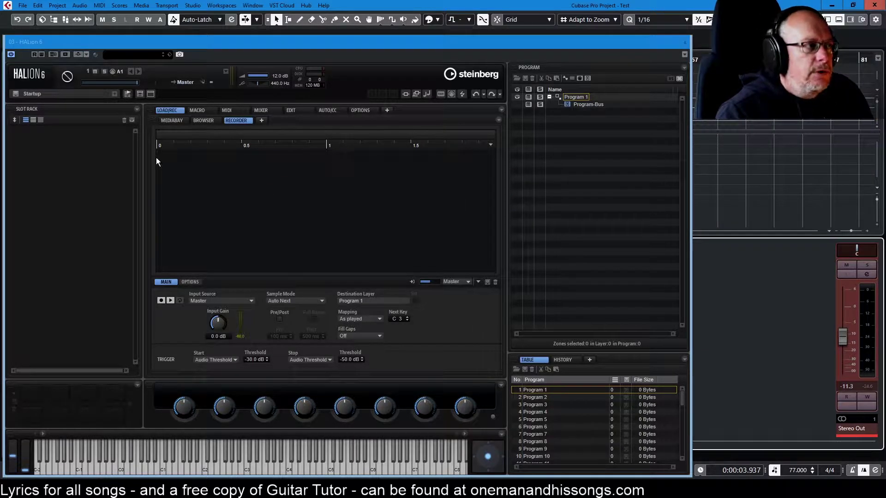
Step: Select the JUNO-106 01 track, reopen HALion, and activate its side-chain input
drag(149, 43, 143, 255)
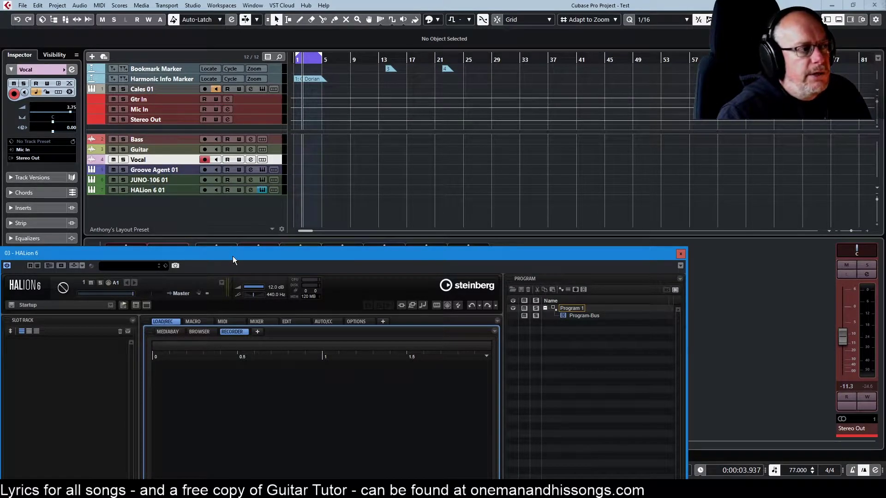
click(175, 180)
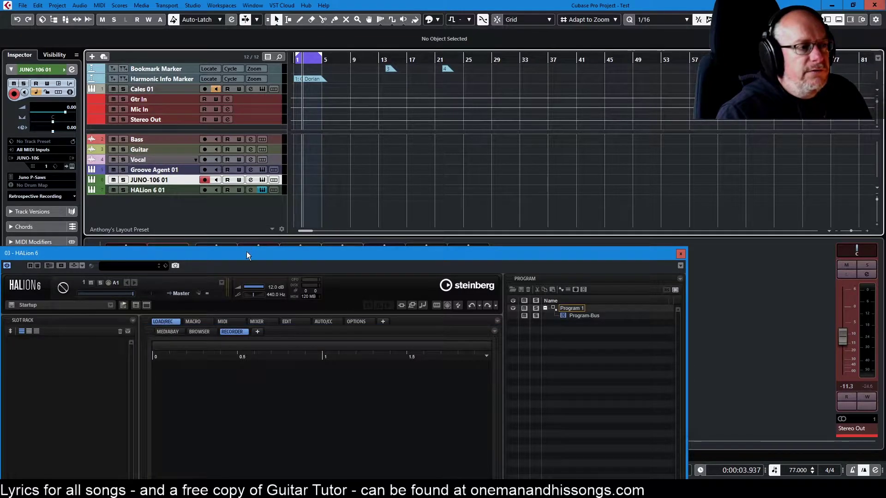
key(Escape)
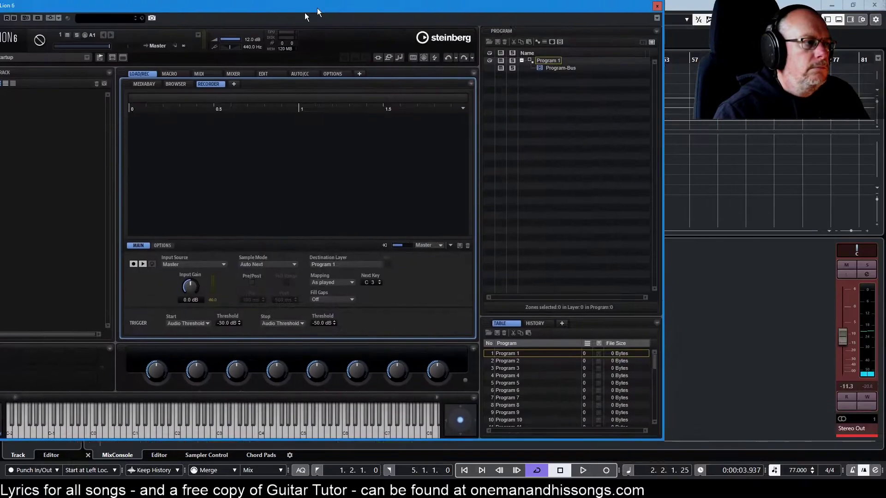
drag(318, 11, 345, 43)
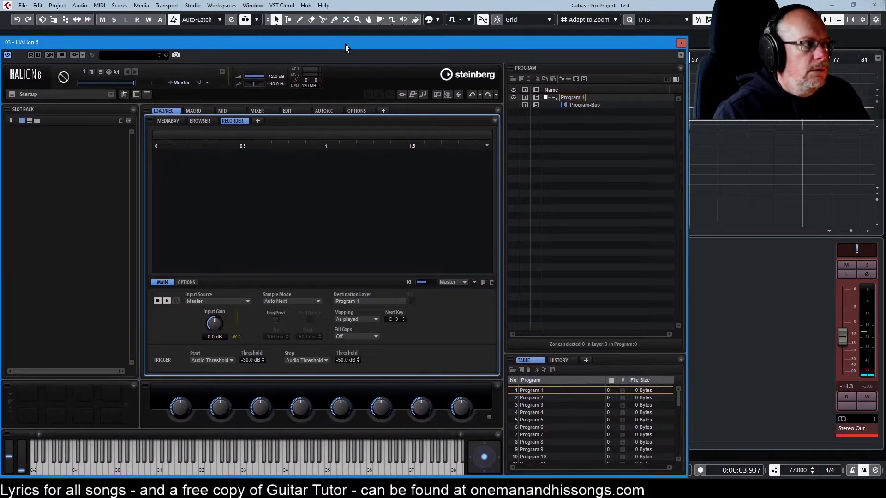
click(74, 57)
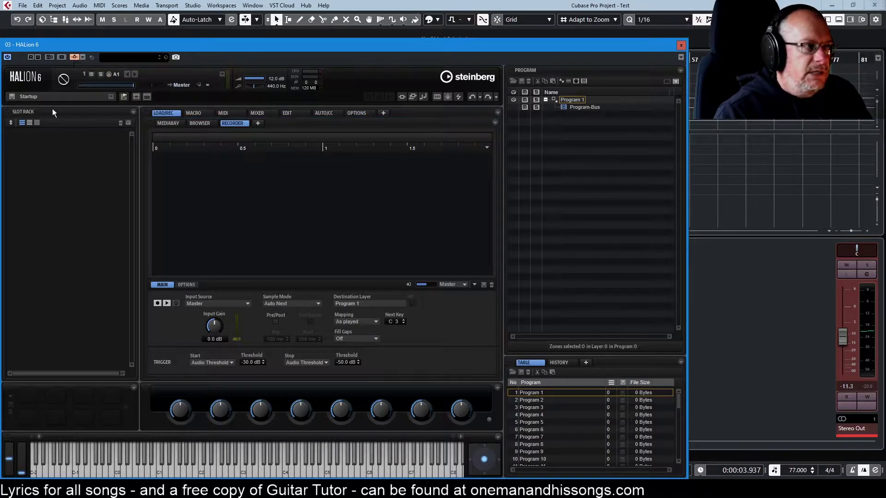
Step: Add JUNO-106 01 as a side-chain input, then close the Side-Chain Inputs dialog
click(81, 57)
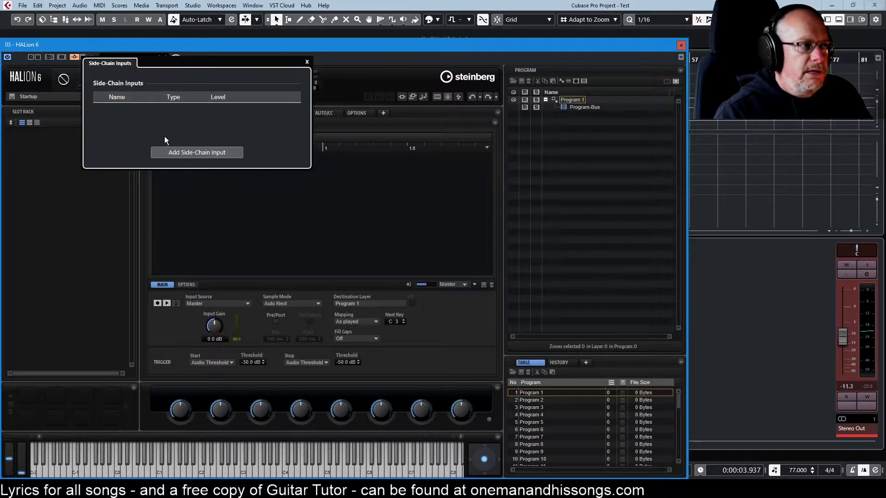
click(203, 152)
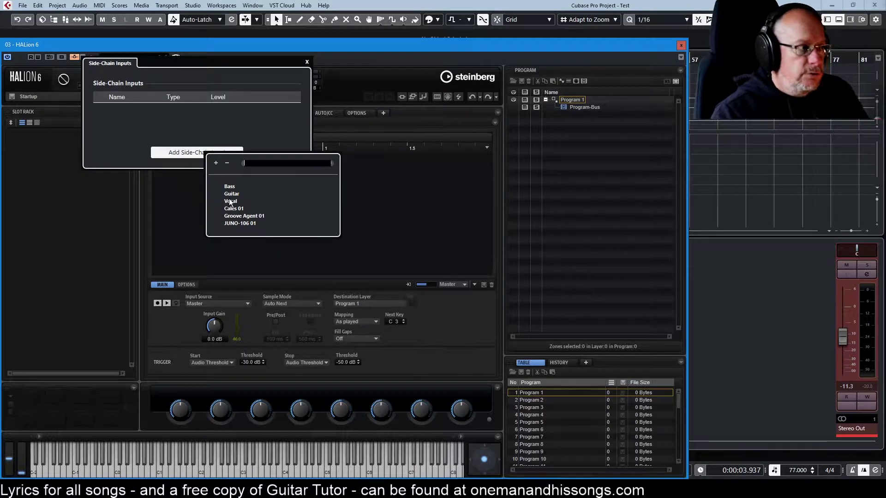
click(239, 223)
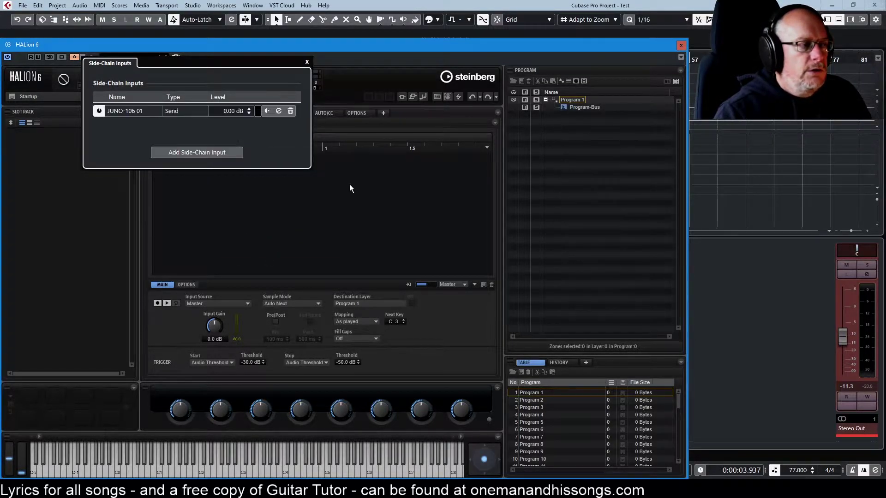
click(306, 62)
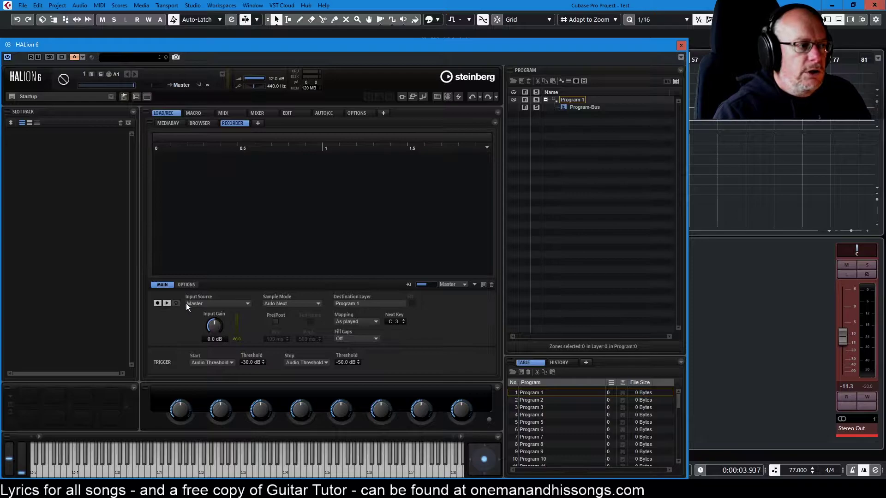
Step: Switch the Recorder's input source from Master to Input and create a new Layer 1
click(197, 304)
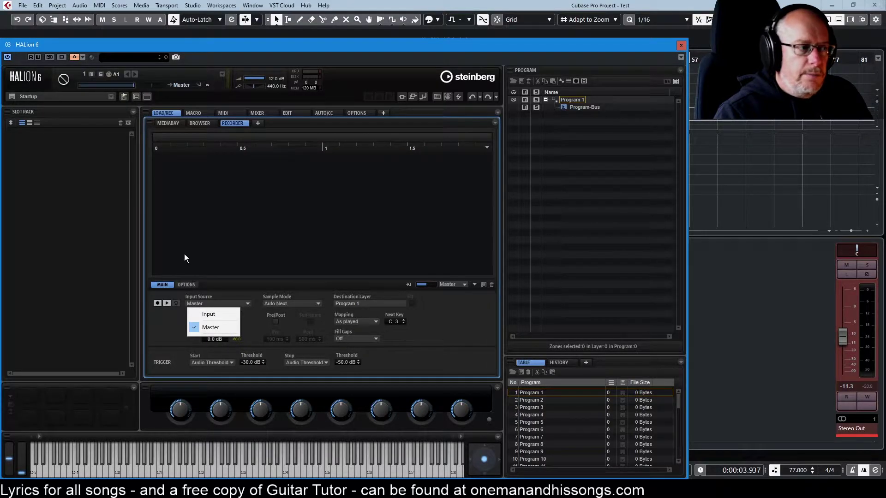
click(208, 315)
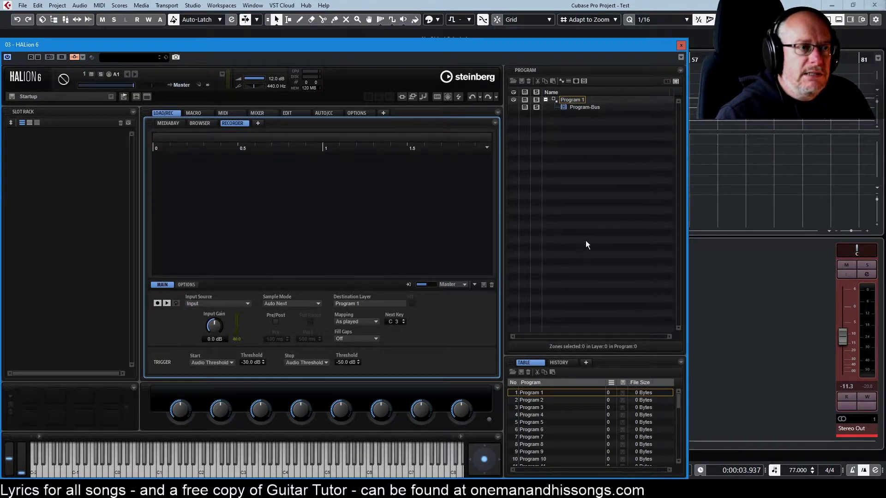
click(569, 81)
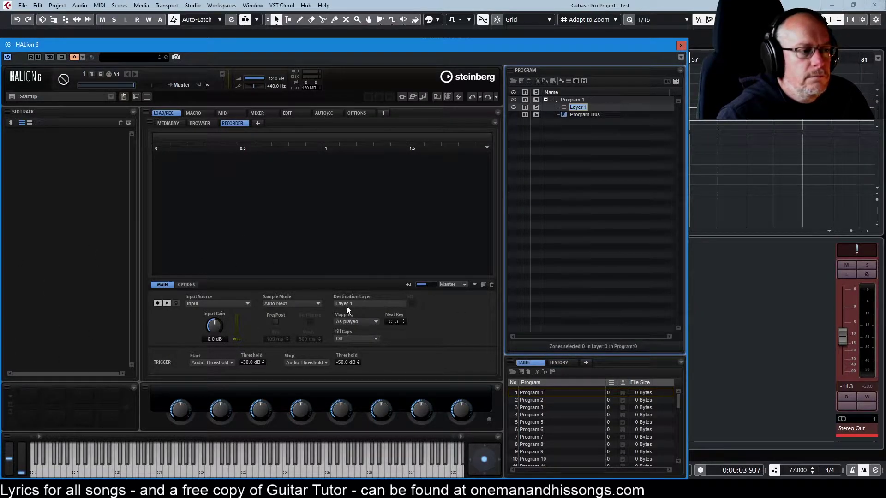
Step: Set recorder mapping to White Keys with Fill Centered gap filling, then arm the recorder
click(350, 322)
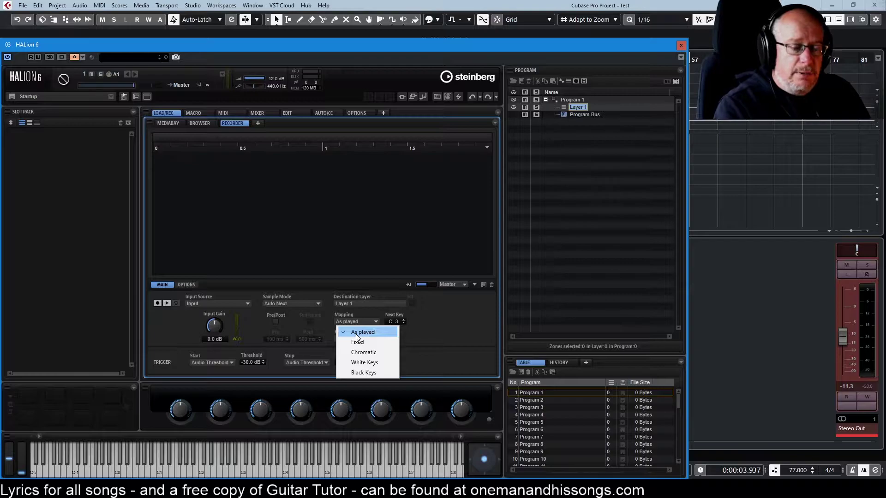
click(364, 362)
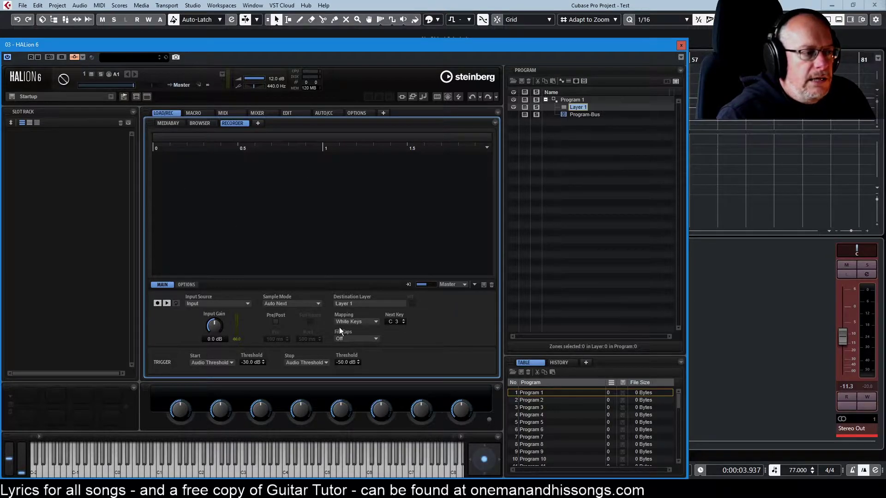
click(350, 339)
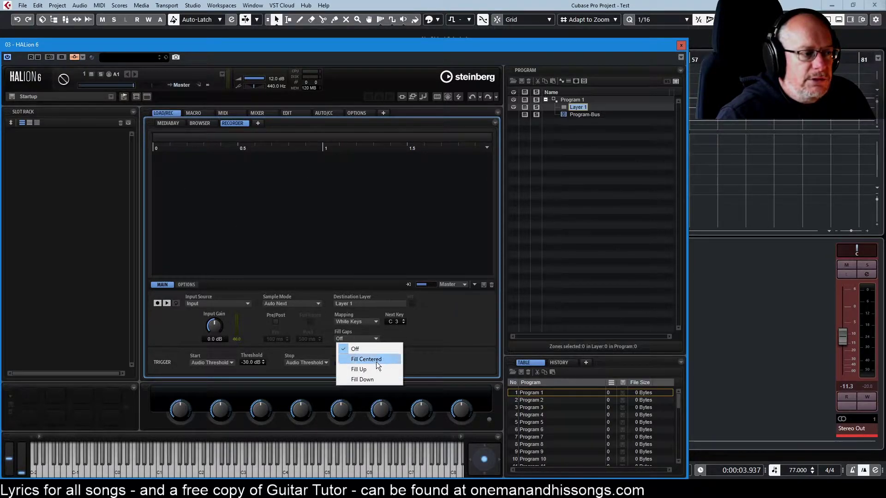
click(356, 359)
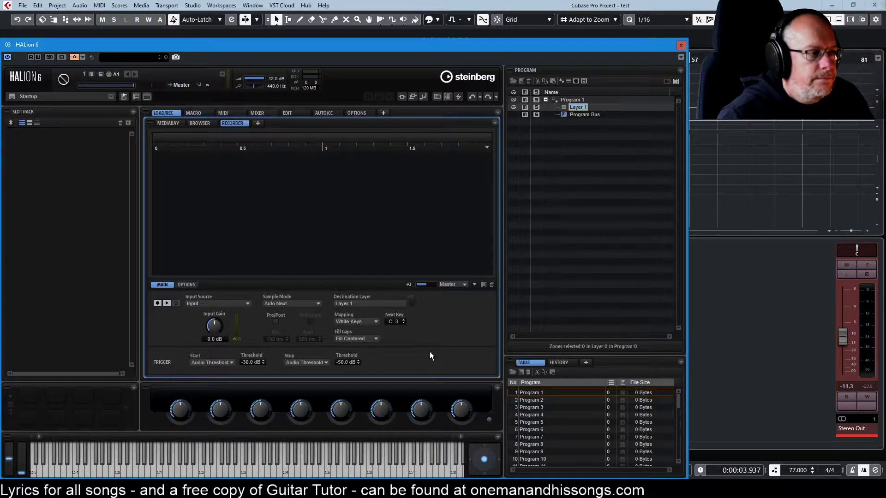
click(157, 304)
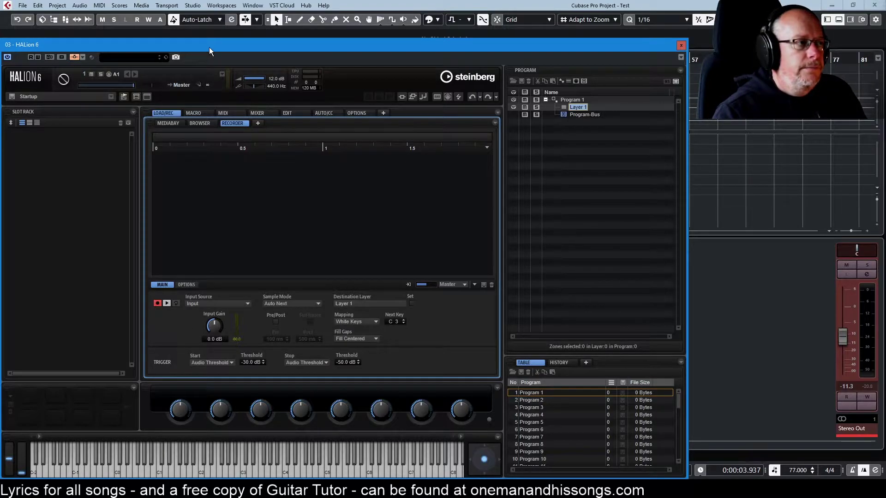
Step: Shift the HALion window to reveal the track list, then move it back over Cubase
drag(209, 47, 266, 250)
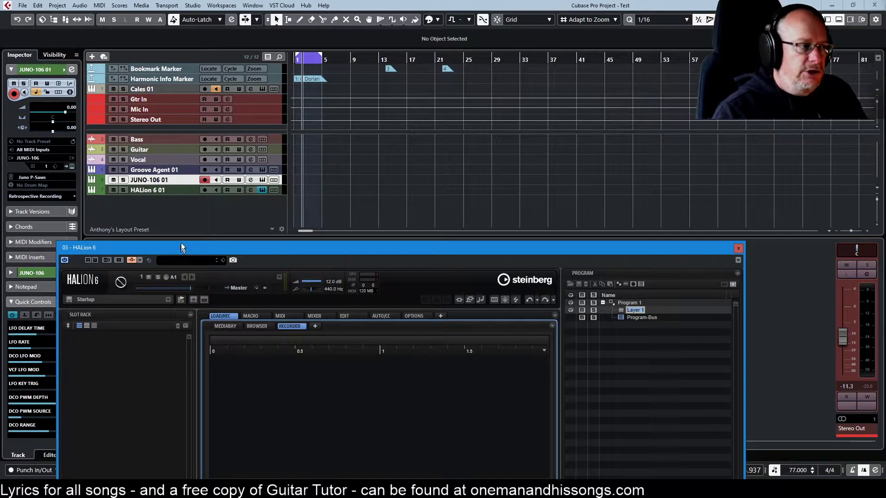
drag(181, 247, 121, 39)
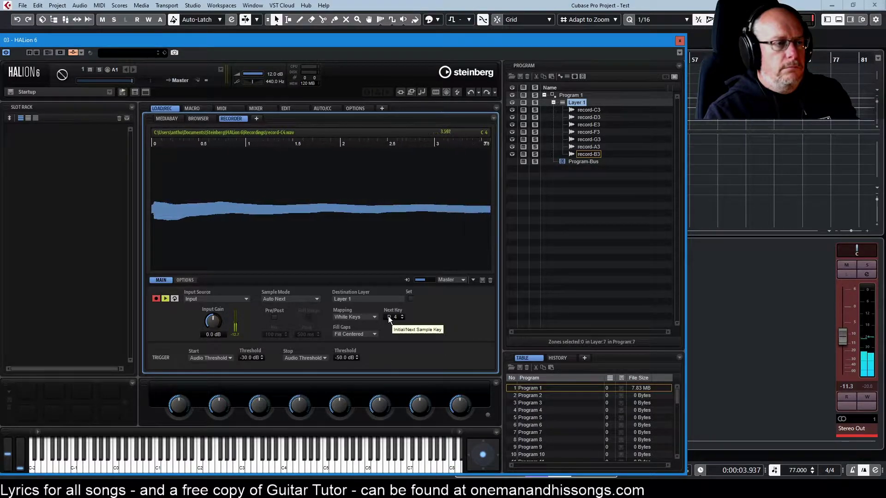
Step: Stop recording after the C4 sample, review the Recorder's OPTIONS settings, then return to MAIN
click(164, 299)
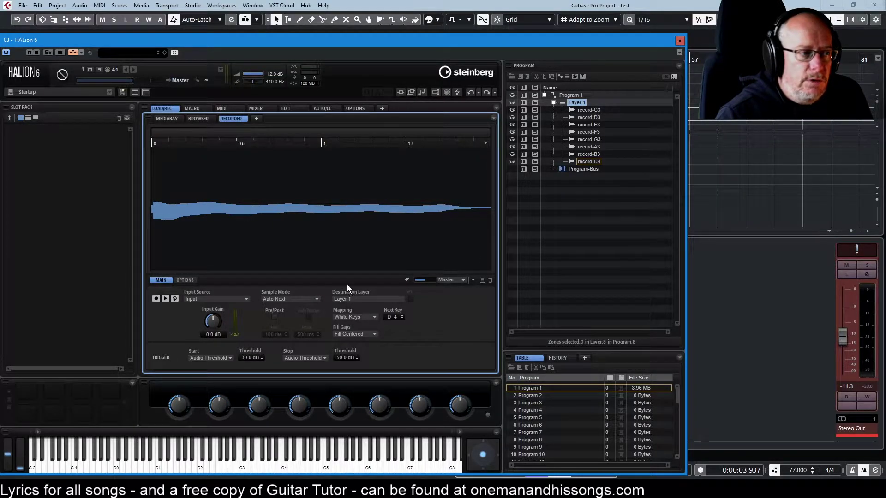
click(185, 280)
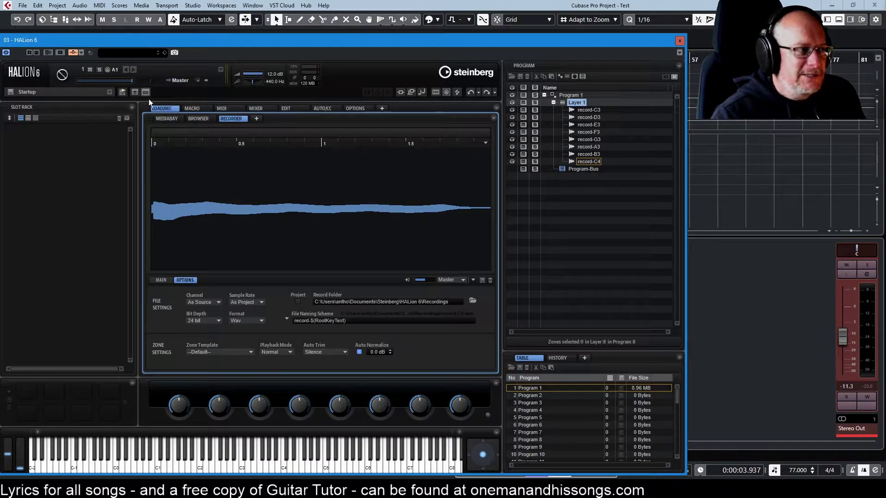
click(161, 280)
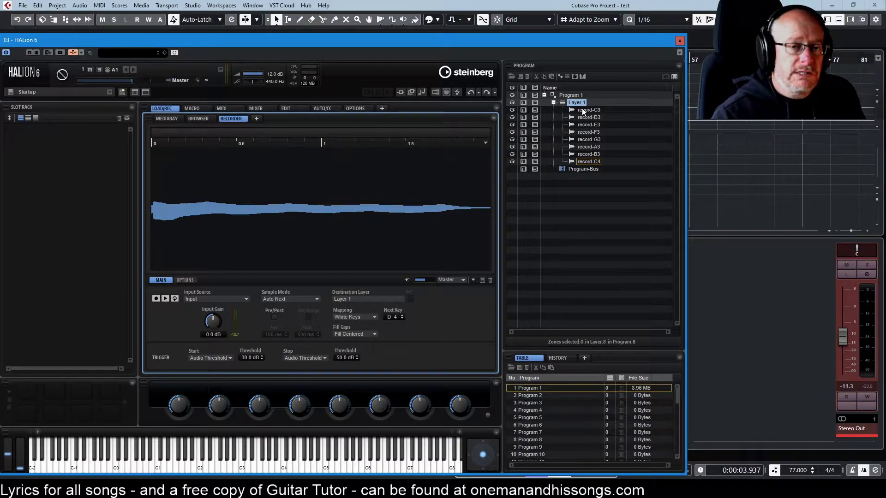
Step: Remove the JUNO-106 01 track and select and record-arm the HALion 6 01 track
drag(374, 42, 413, 346)
click(143, 190)
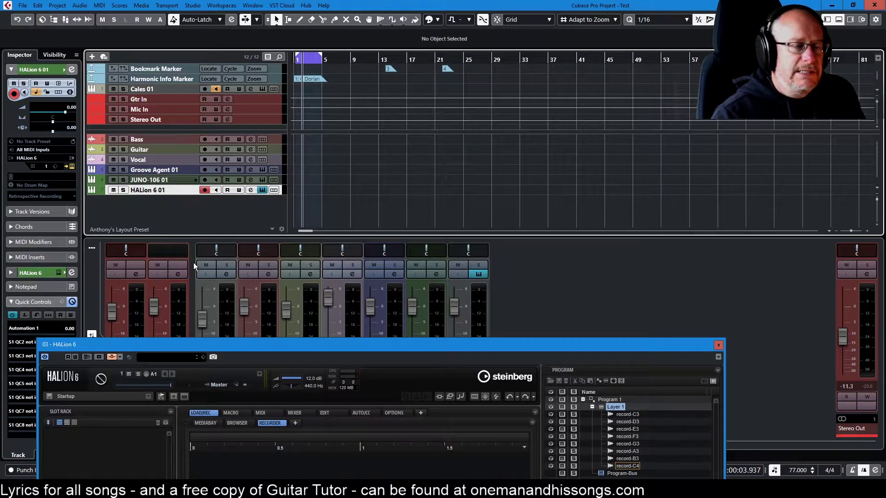
click(152, 180)
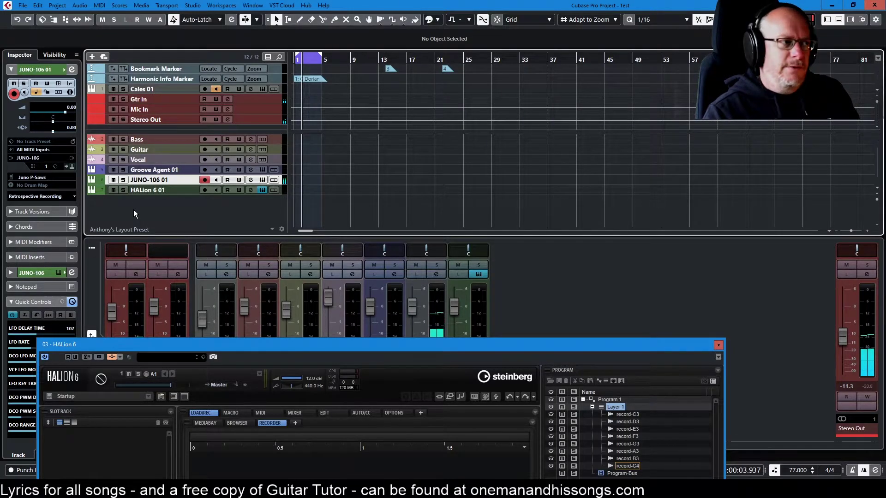
right_click(148, 180)
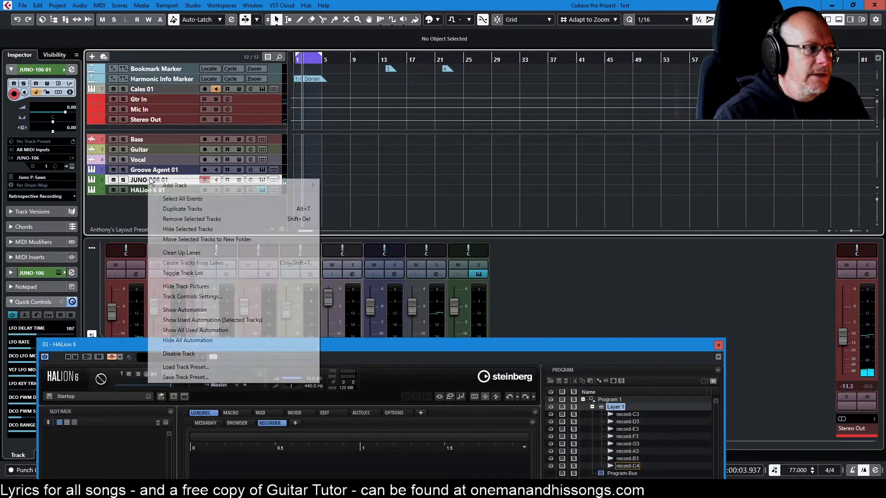
click(189, 222)
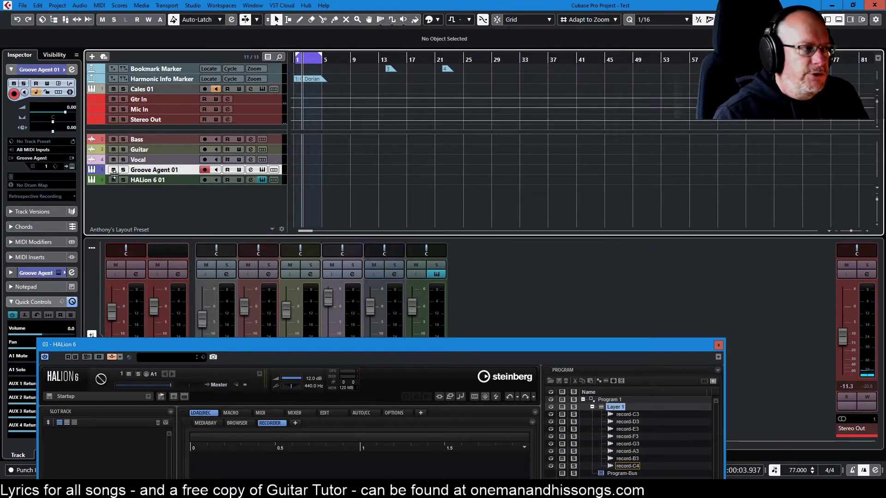
click(148, 183)
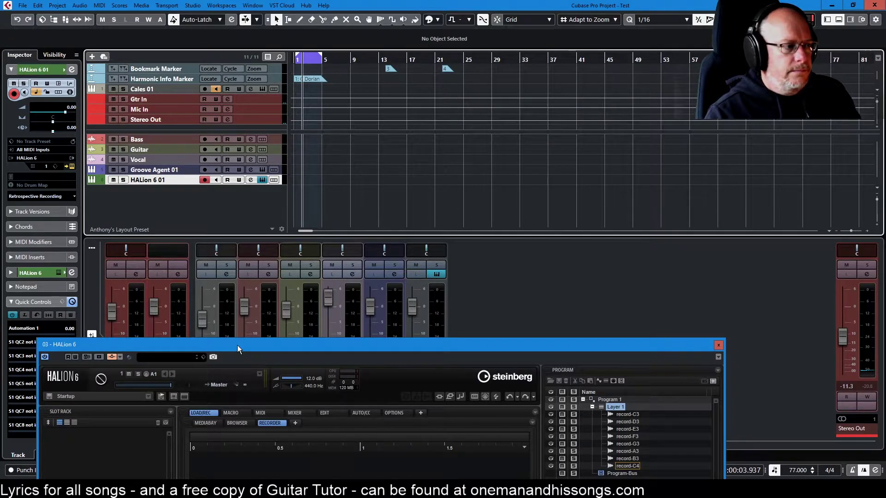
drag(237, 345, 187, 42)
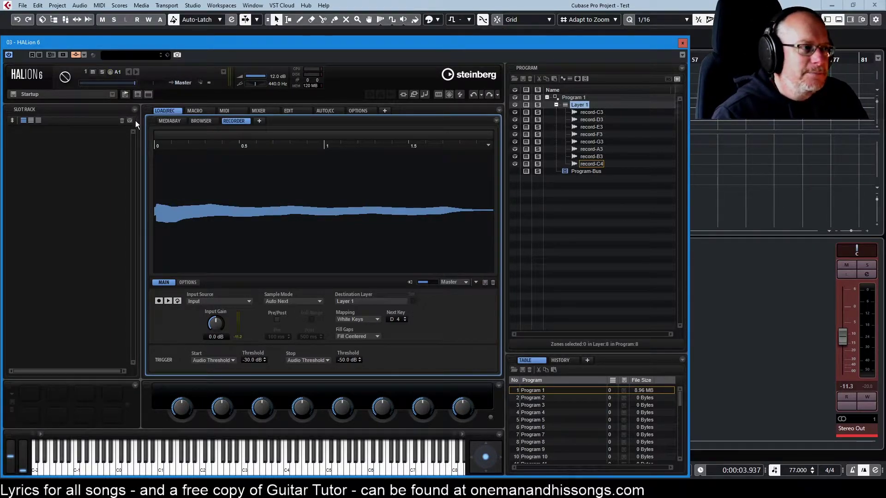
Step: Load Program 1 into slot 1 and stretch the record-C4 amp envelope to about 1793 ms
drag(533, 389, 46, 148)
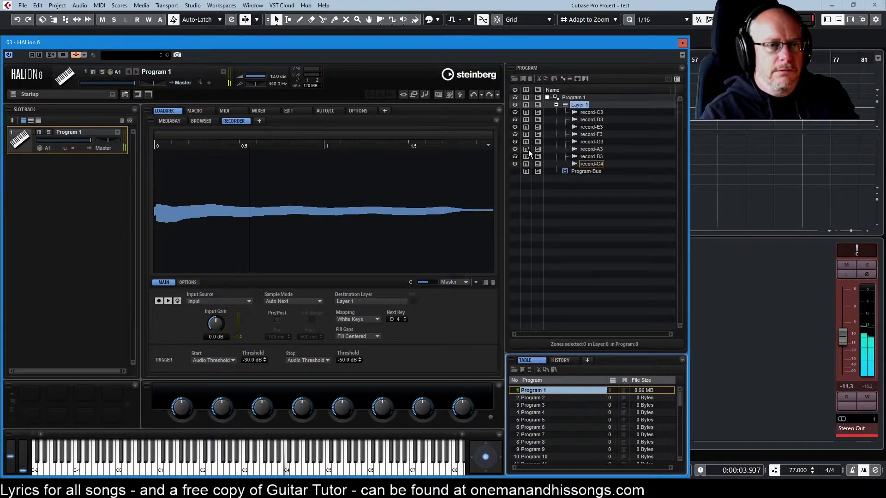
click(288, 111)
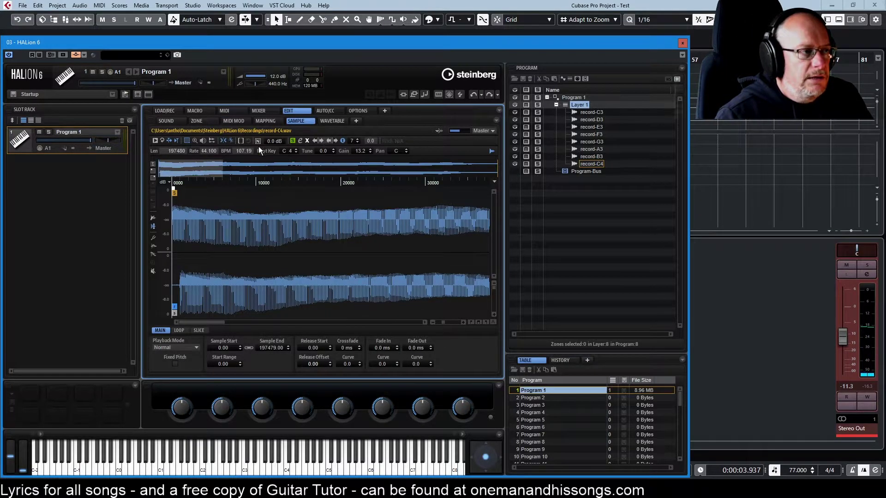
click(199, 123)
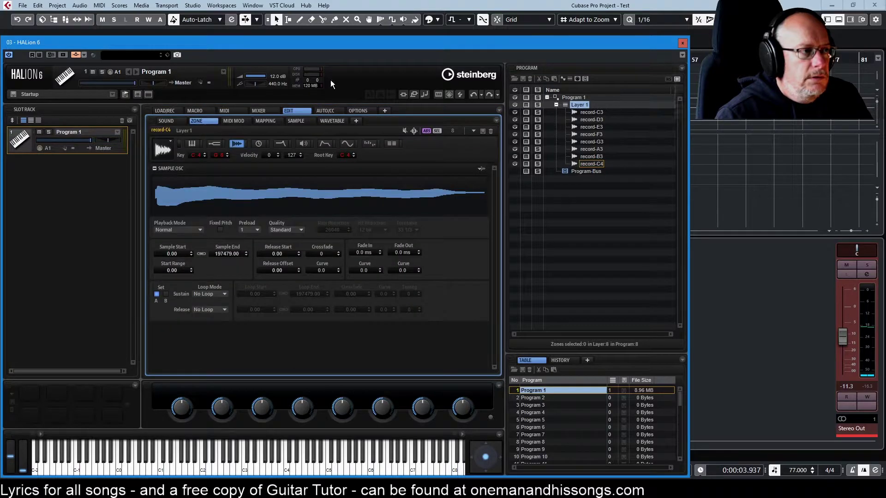
click(326, 143)
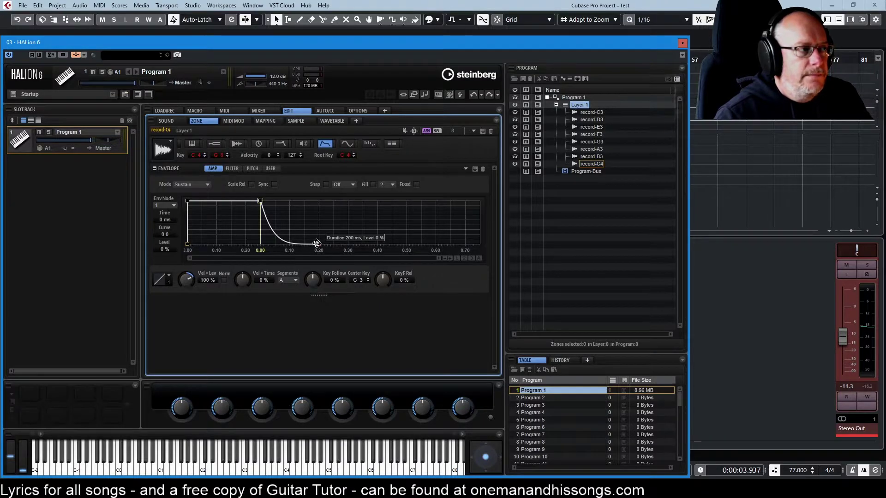
drag(316, 243, 502, 260)
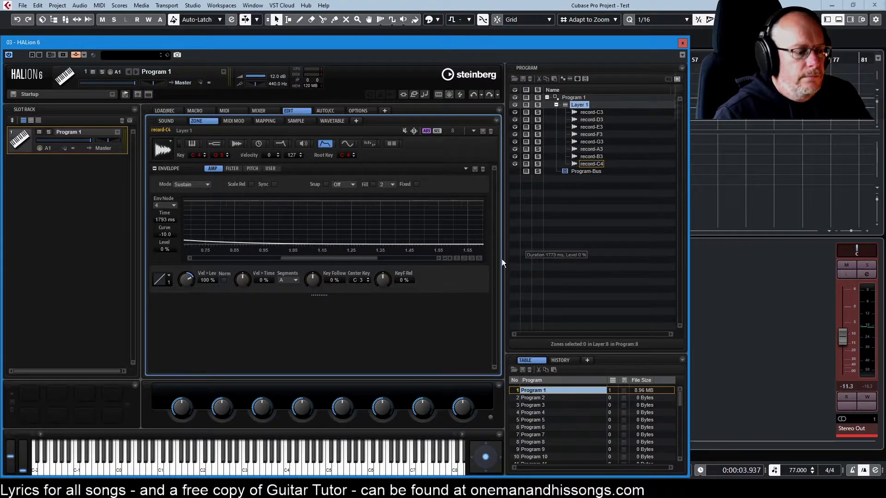
Step: Show Layer 1's key mapping with zones record-C3 through record-C4
click(268, 121)
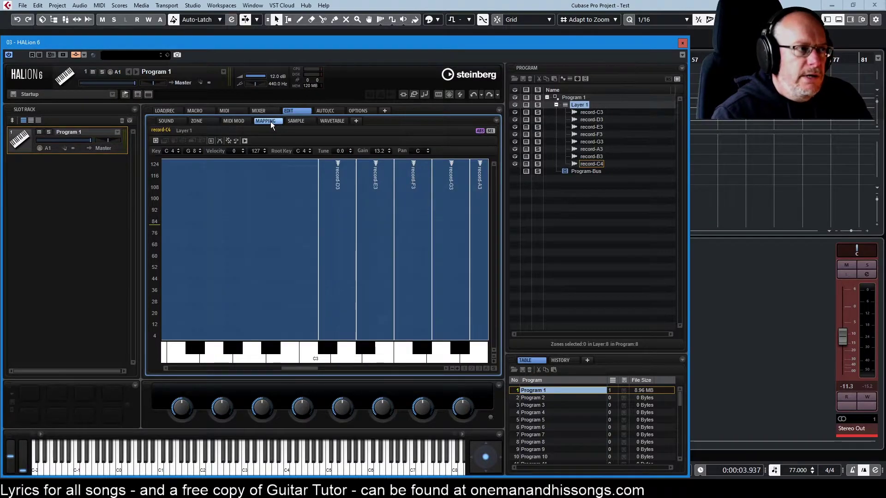
scroll(316, 209, down, 2)
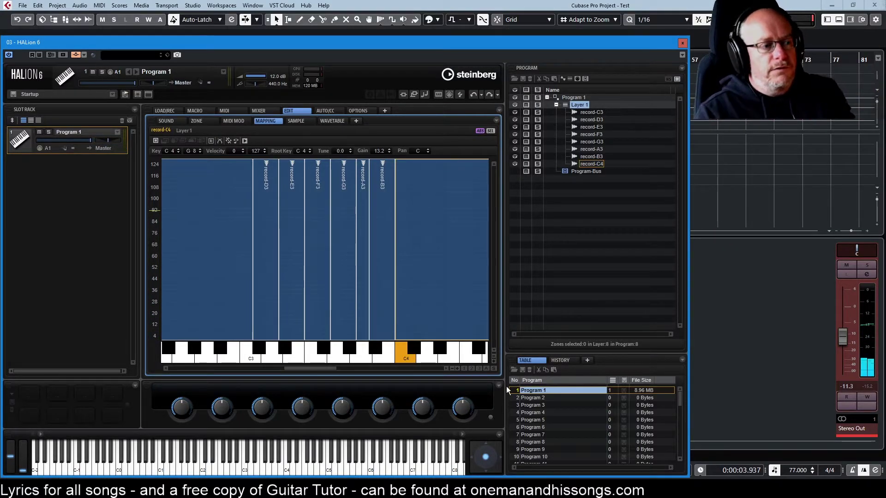
Step: Zoom the key mapping out twice, then return to the Recorder page showing record-C4.wav
click(452, 368)
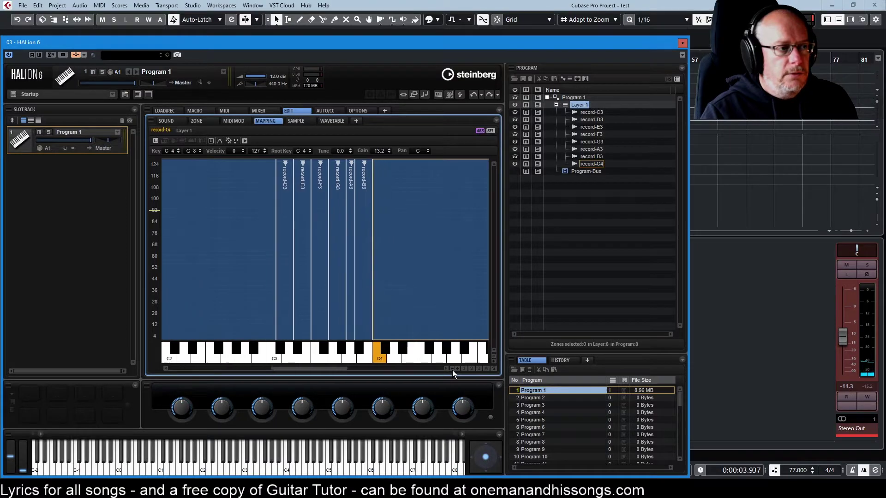
click(452, 369)
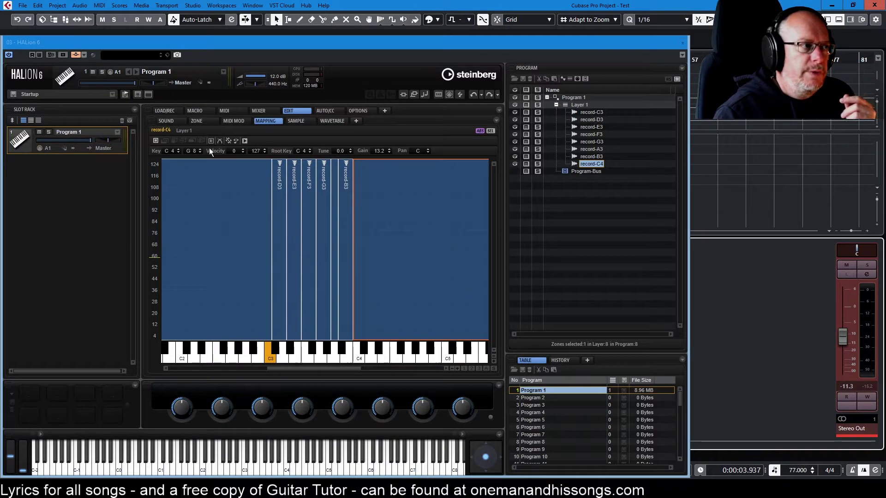
click(165, 111)
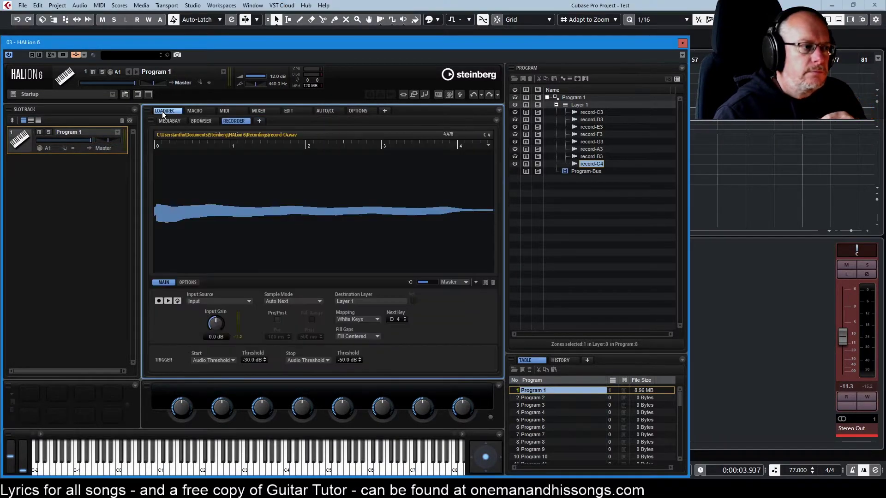
Step: Inspect the Start, Mapping and Sample Mode options, leave White Keys unchanged, then return to the Mapping page
click(212, 360)
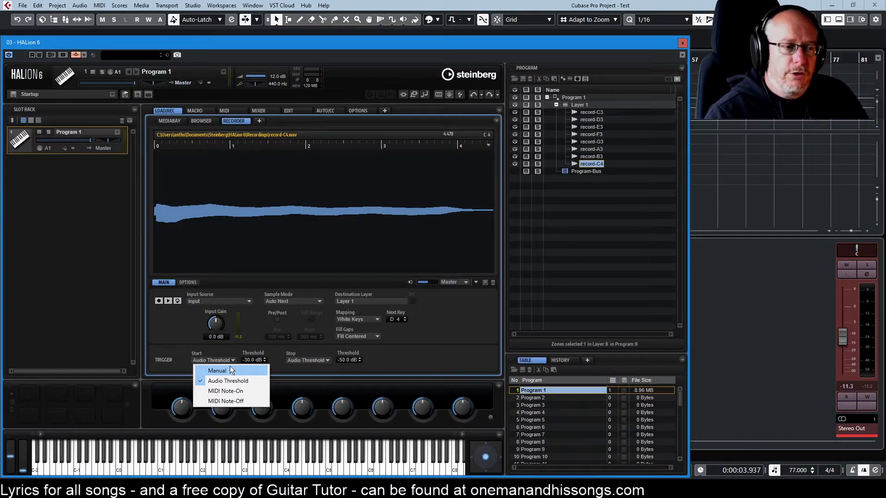
click(375, 320)
click(350, 320)
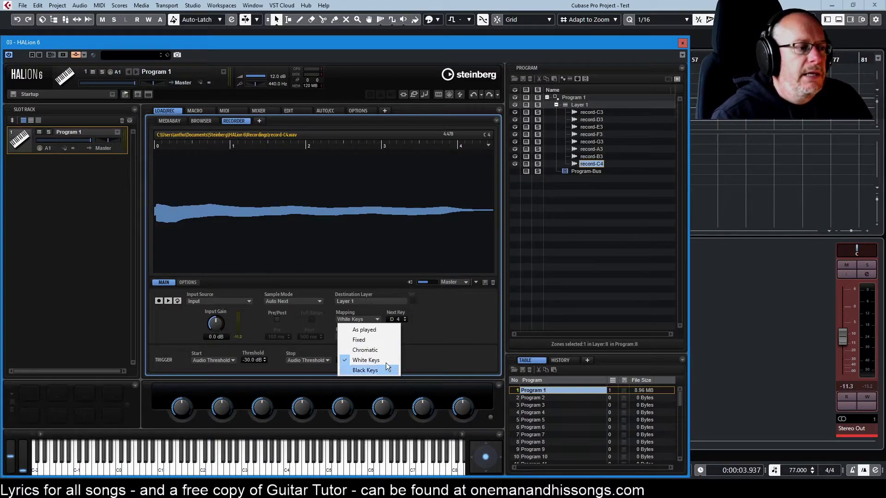
click(417, 312)
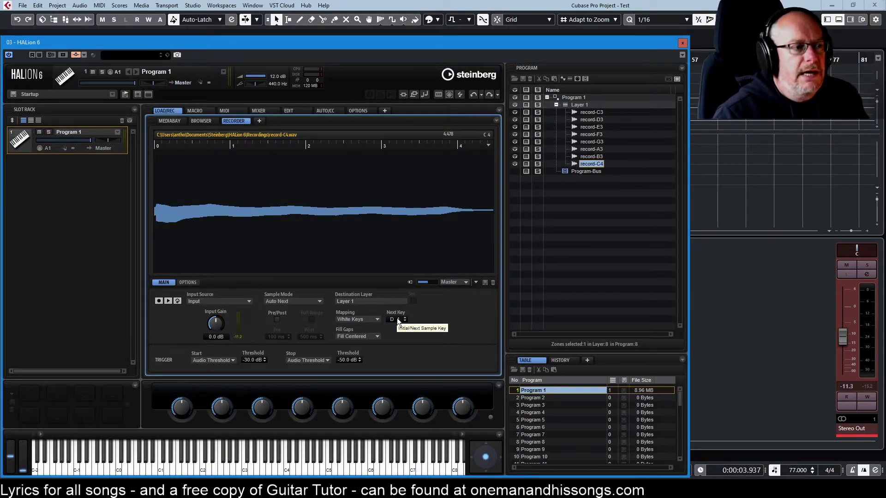
click(284, 300)
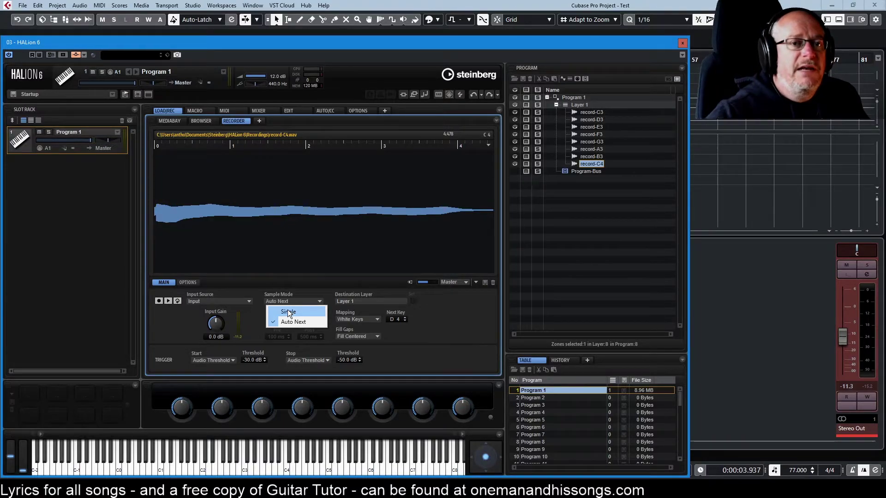
click(466, 325)
click(296, 111)
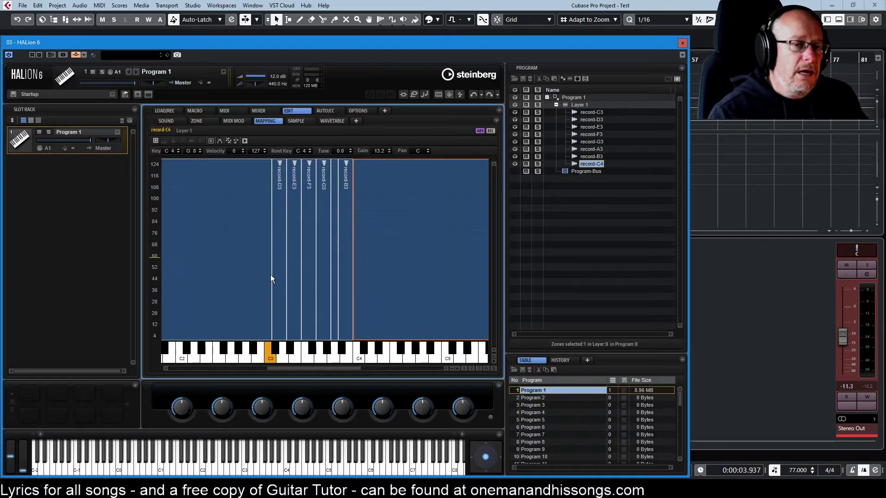
Step: Delete the recorded Program 1 from the program table
right_click(535, 390)
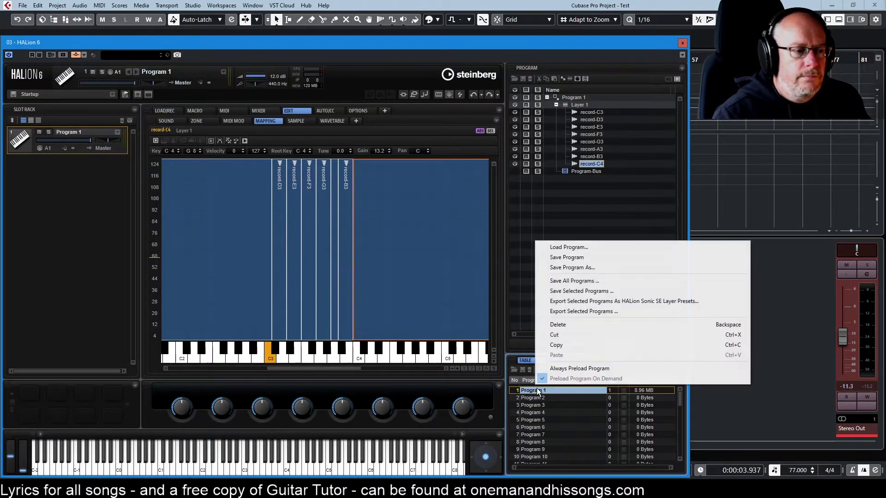
click(569, 324)
click(569, 324)
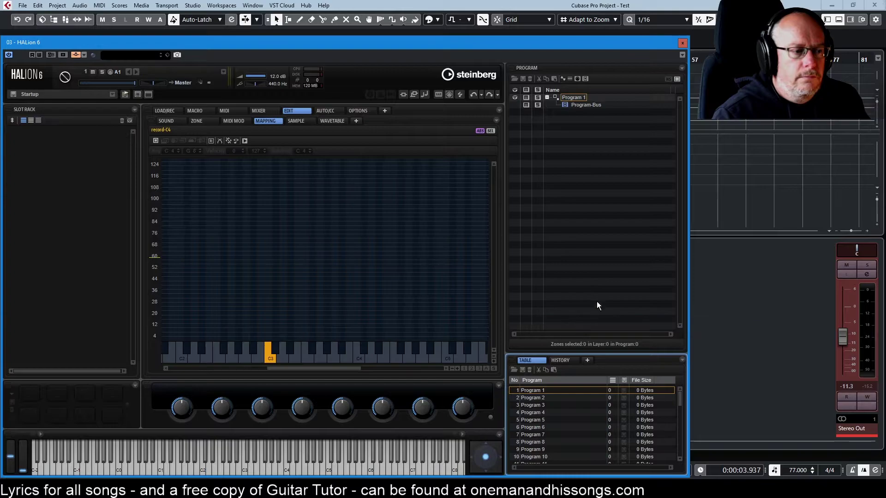
Step: Open the Load Program dialog for the now empty Program 1
click(529, 389)
right_click(555, 390)
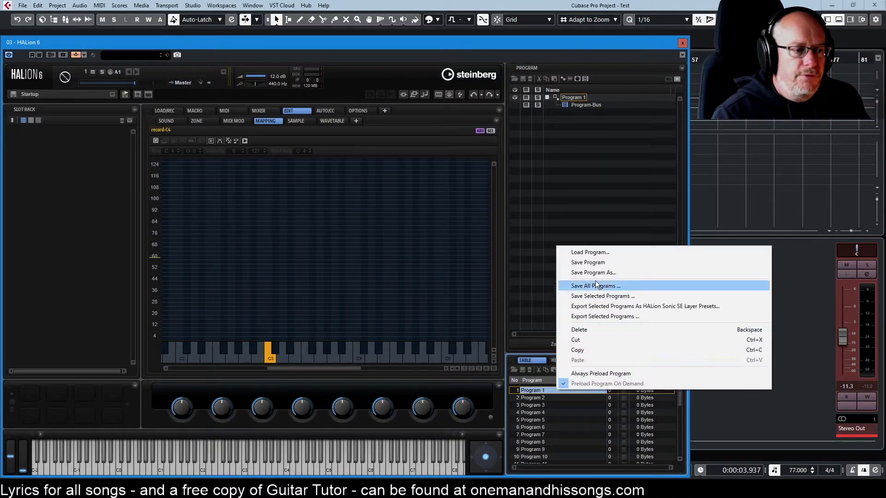
click(584, 252)
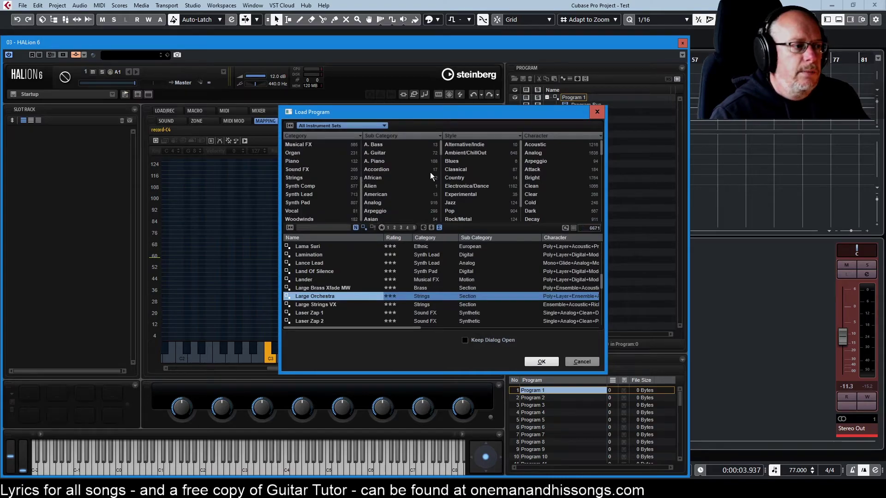
Step: Load the Large Orchestra program and zoom the mapping in around C3
click(542, 362)
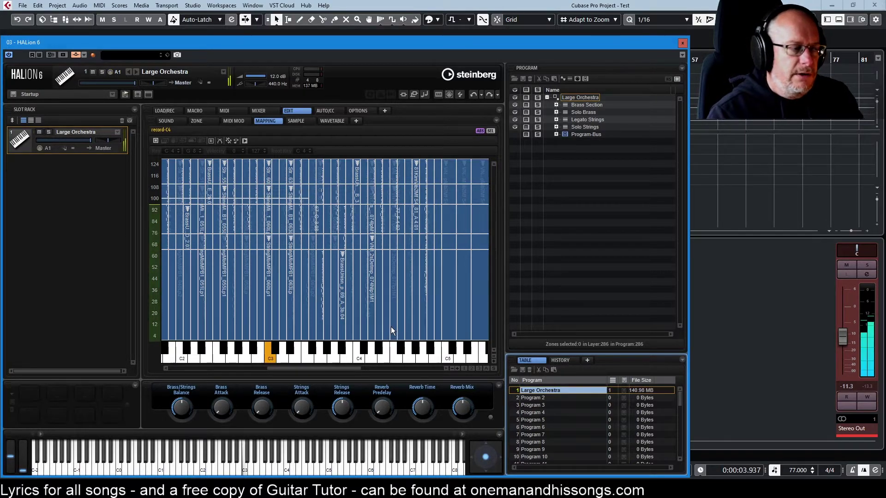
click(457, 369)
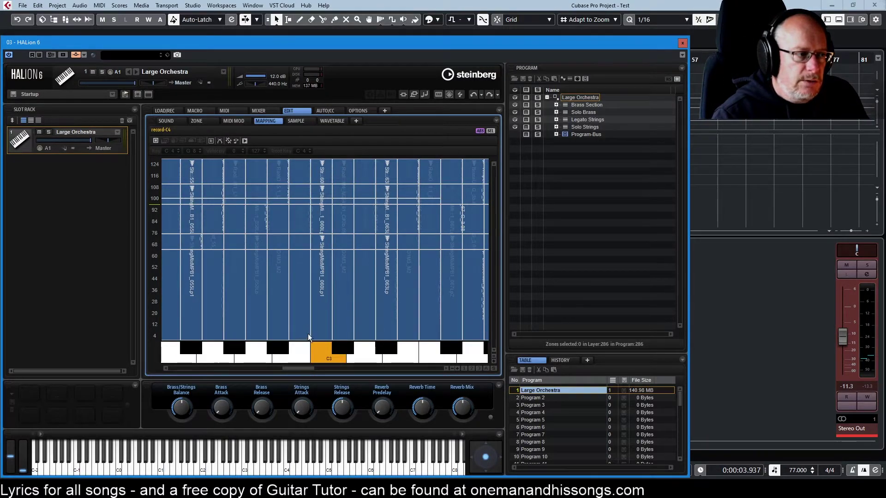
Step: Select the overlapping p, mf and f brass zones near C3, then BrassUnisn_p_66_F#3b.01
click(325, 292)
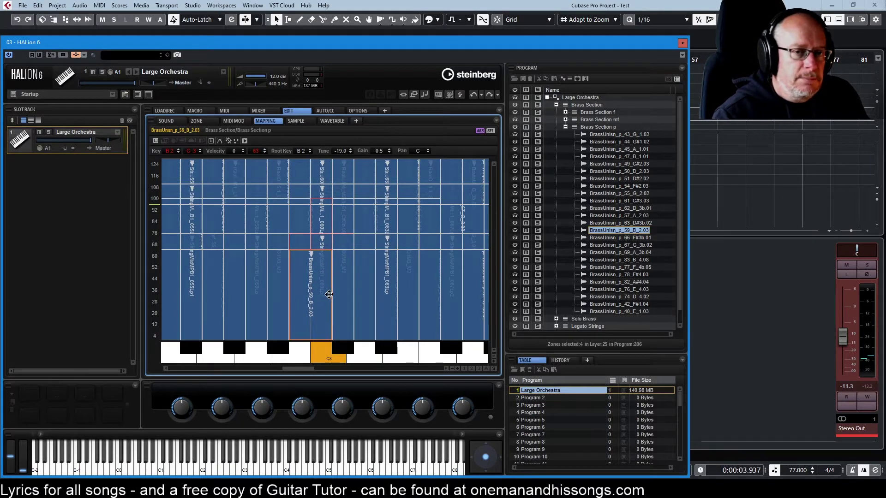
click(319, 241)
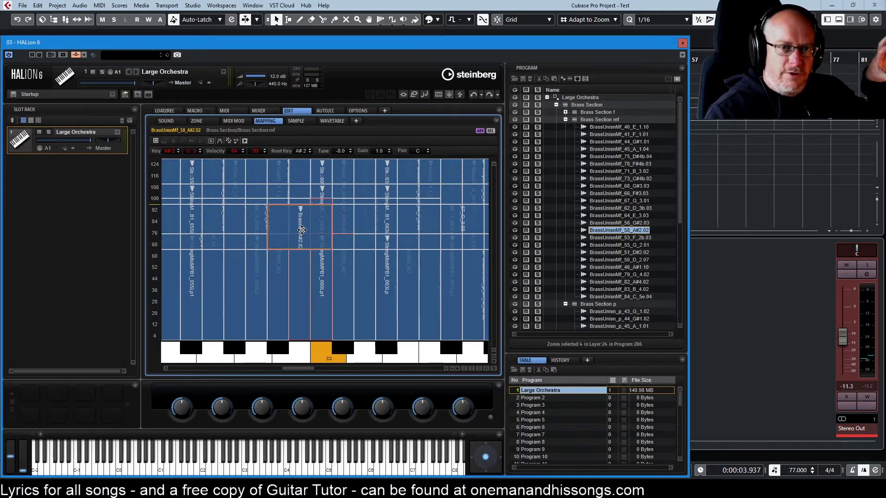
click(319, 219)
click(319, 217)
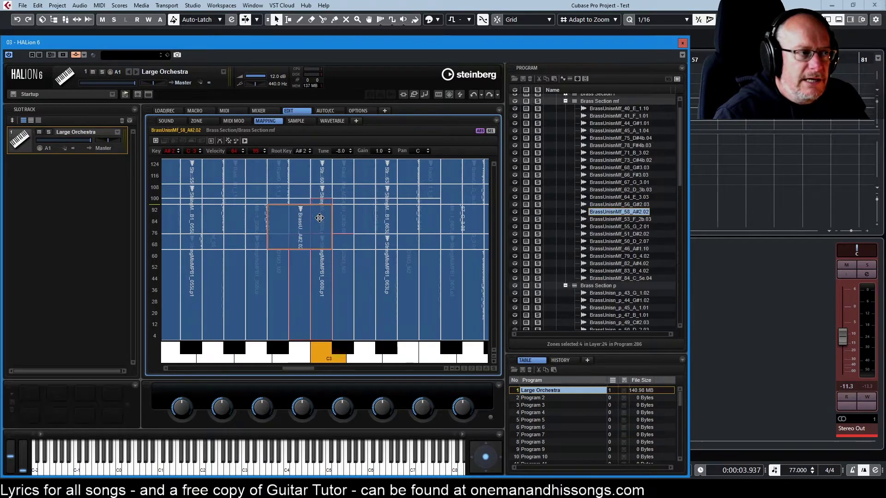
click(318, 199)
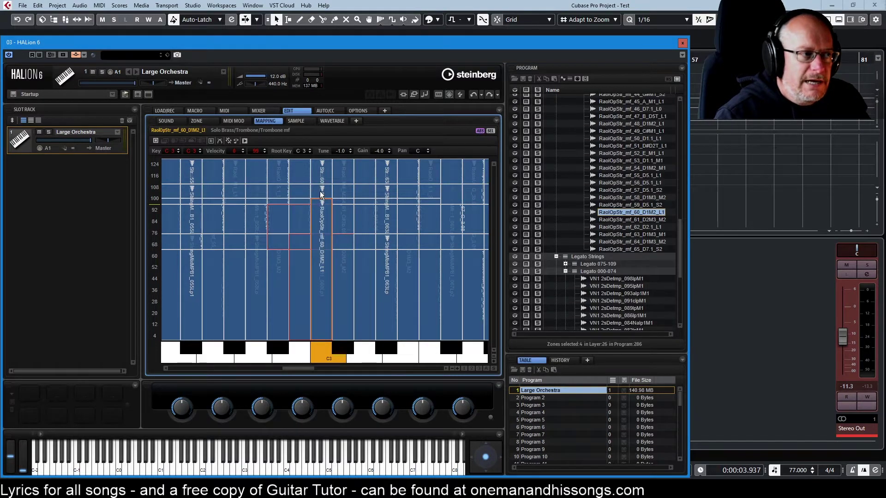
click(319, 184)
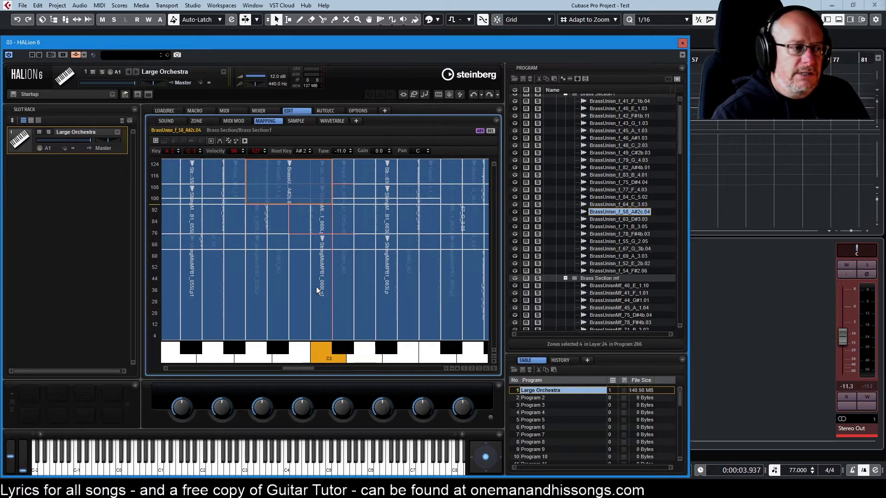
click(457, 273)
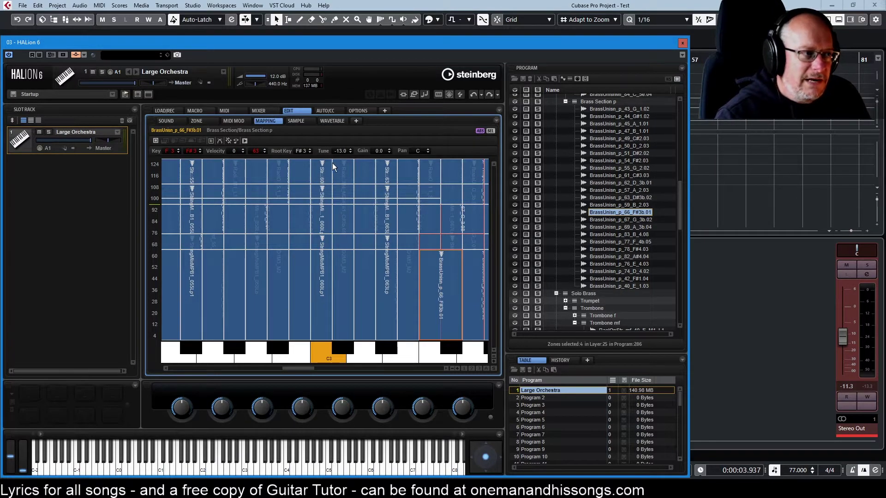
Step: Select the cello zone from the zones assigned to key C3
right_click(322, 350)
mouse_move(343, 372)
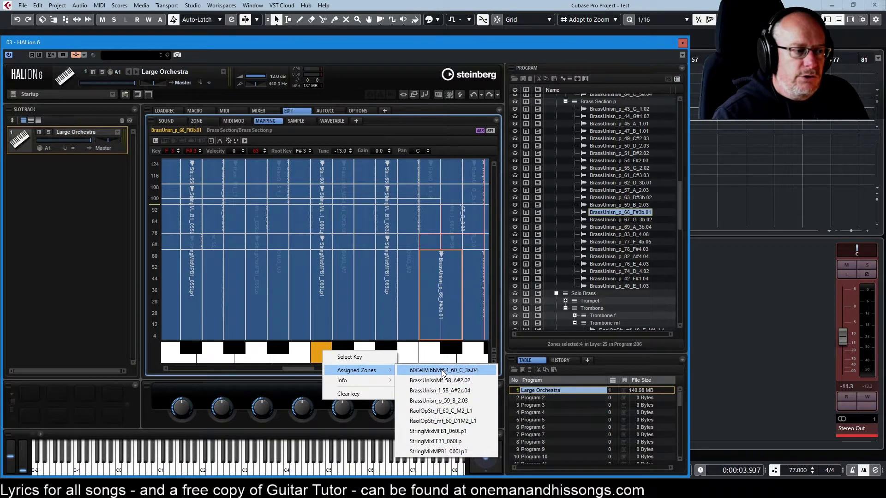
click(424, 371)
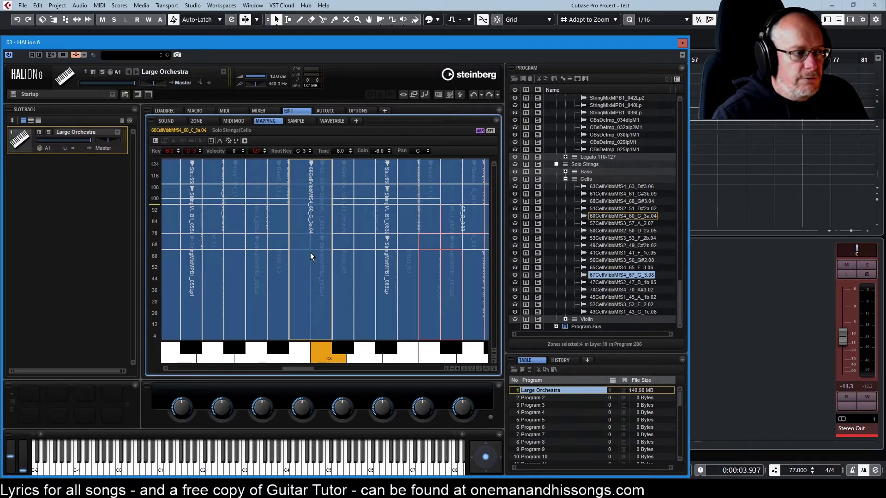
Step: Select the BrassUnisnMf_58_A#2.02 zone from C3's assigned zones
right_click(328, 353)
mouse_move(381, 371)
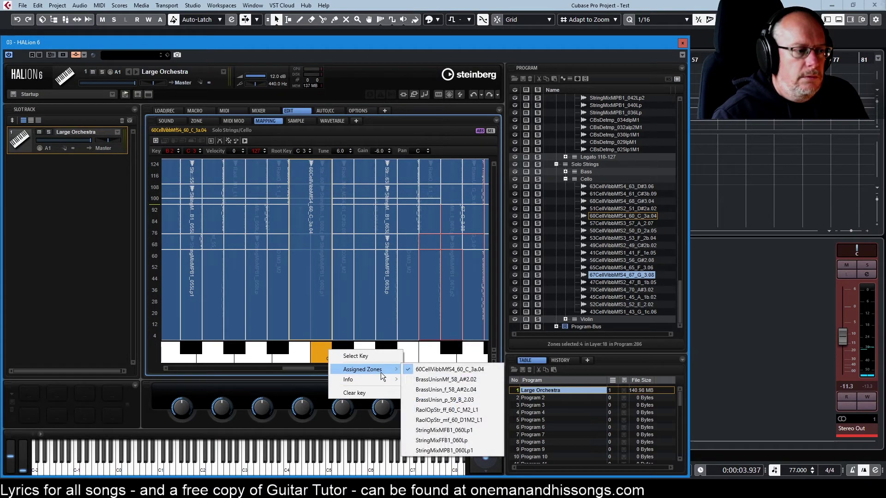
click(439, 382)
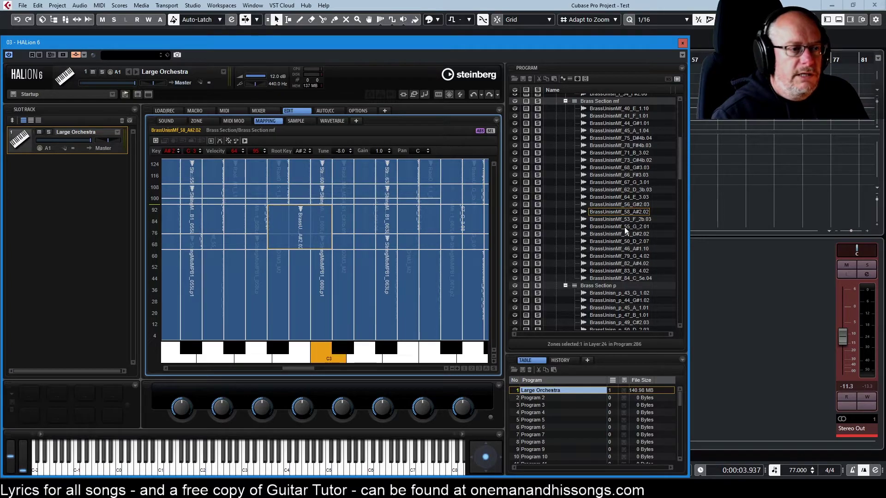
click(618, 213)
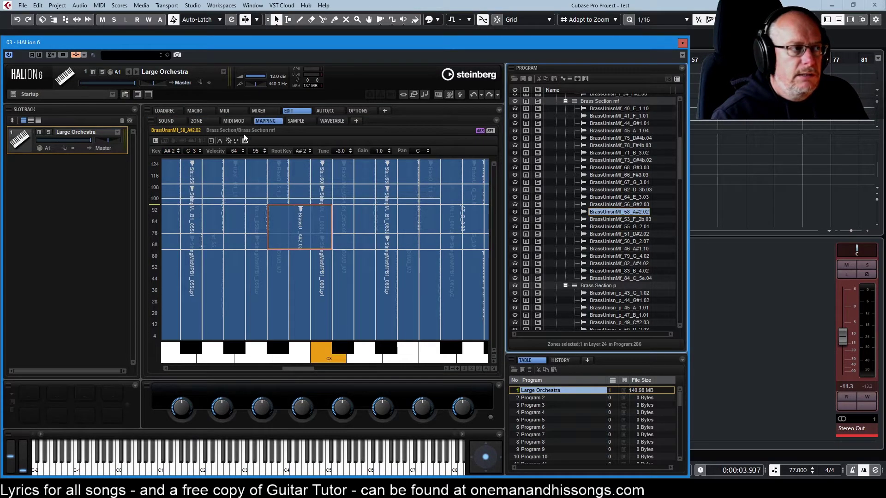
Step: Check the mf A#2 zone's settings and waveform, and play its sample
click(197, 122)
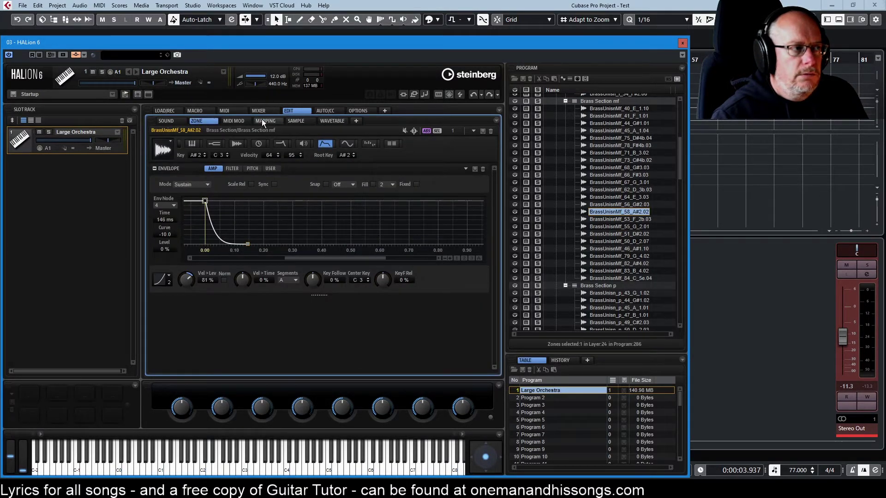
click(299, 119)
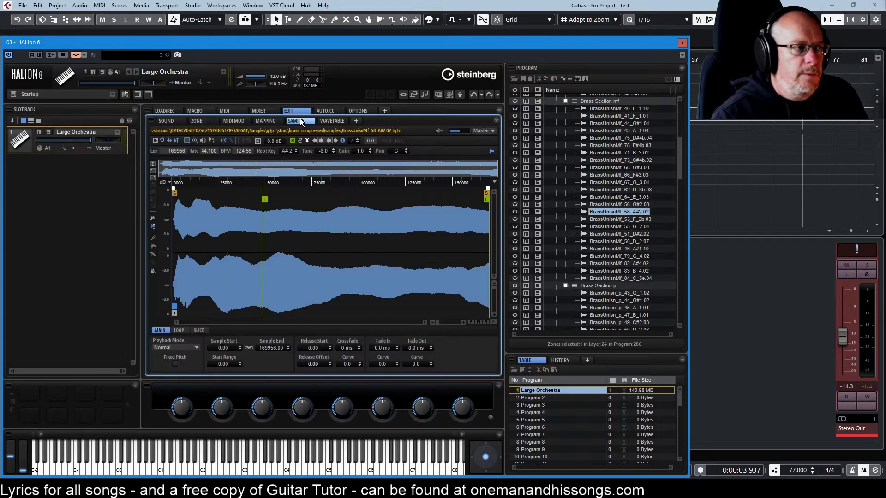
click(156, 140)
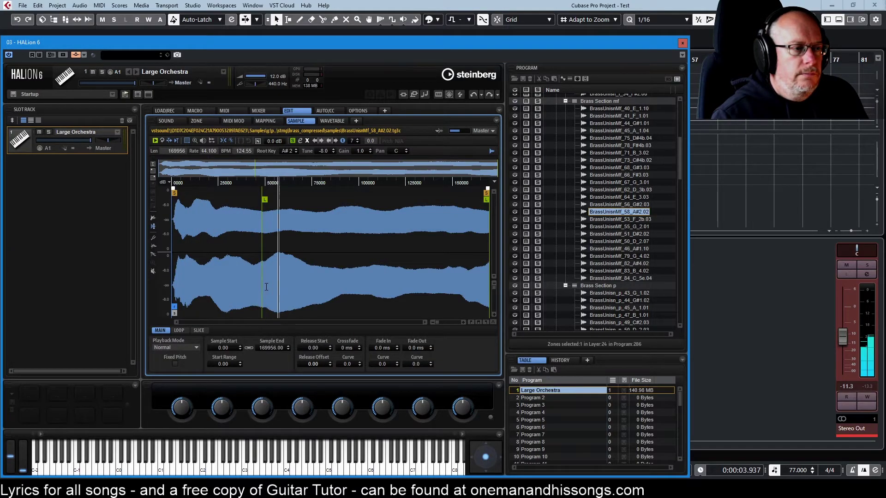
Step: Select the forte brass zone BrassUnisn_f_58_A#2c.04 from the zones assigned to C3
click(264, 121)
right_click(322, 344)
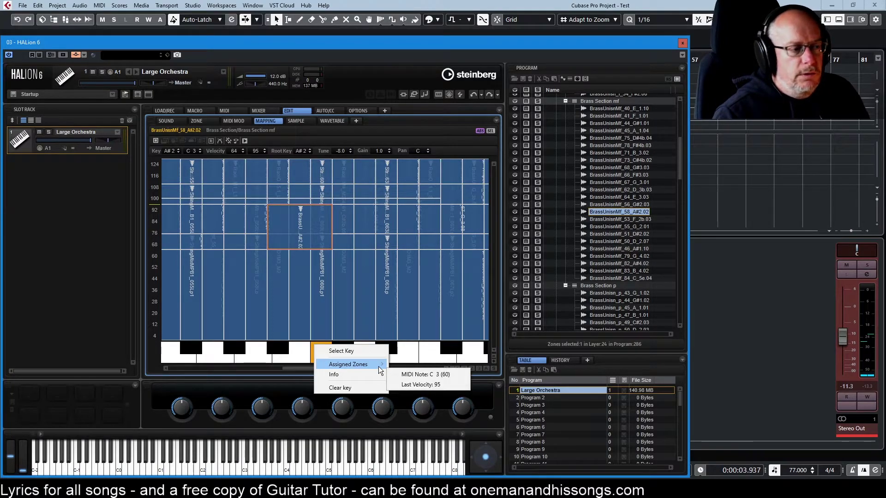
click(441, 386)
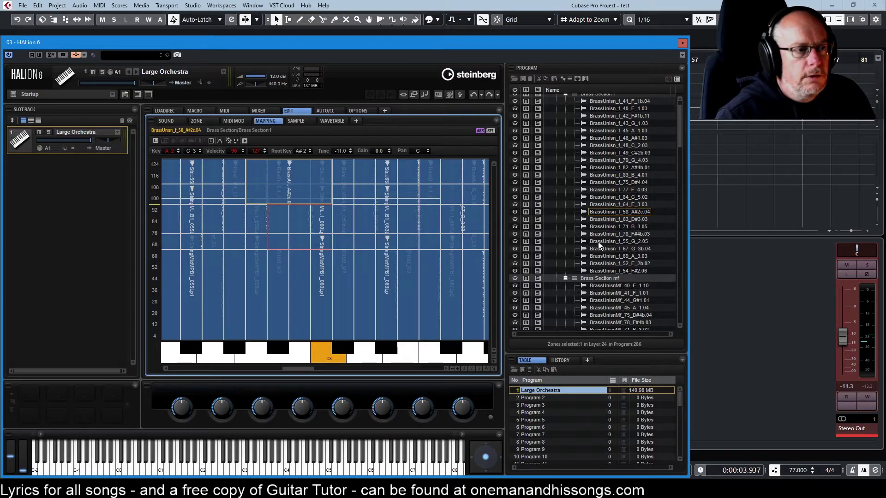
click(614, 212)
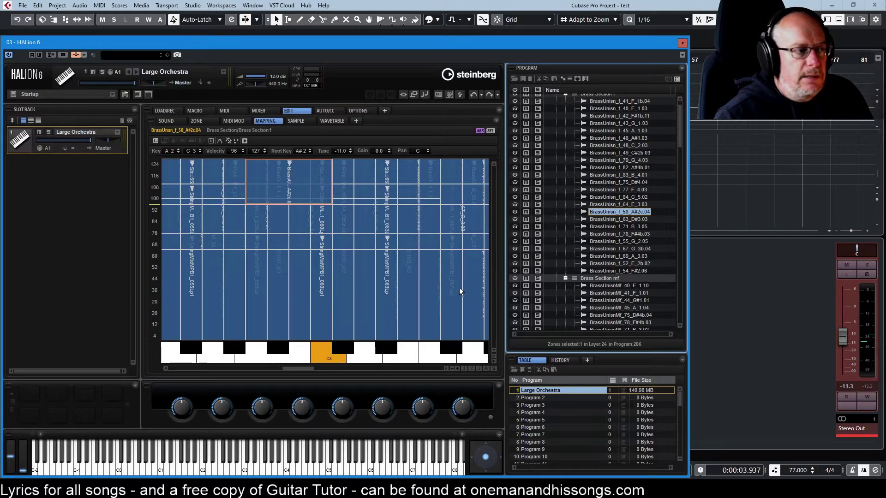
click(319, 209)
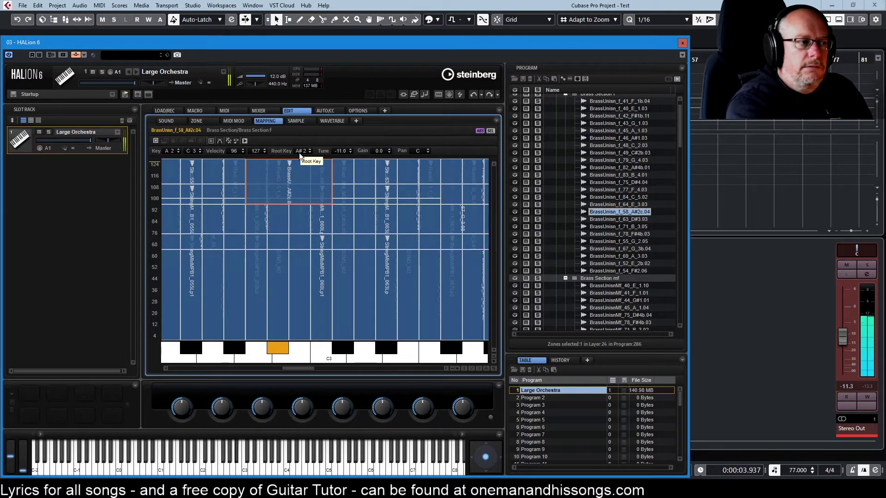
click(299, 120)
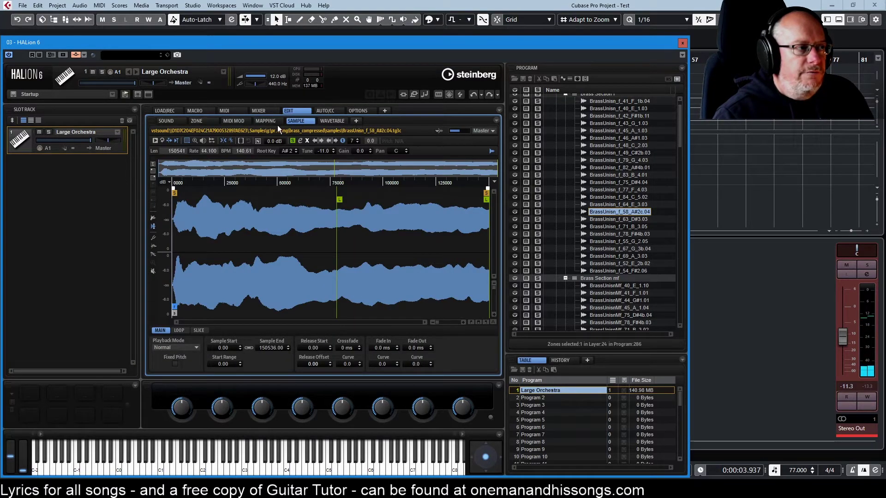
click(155, 141)
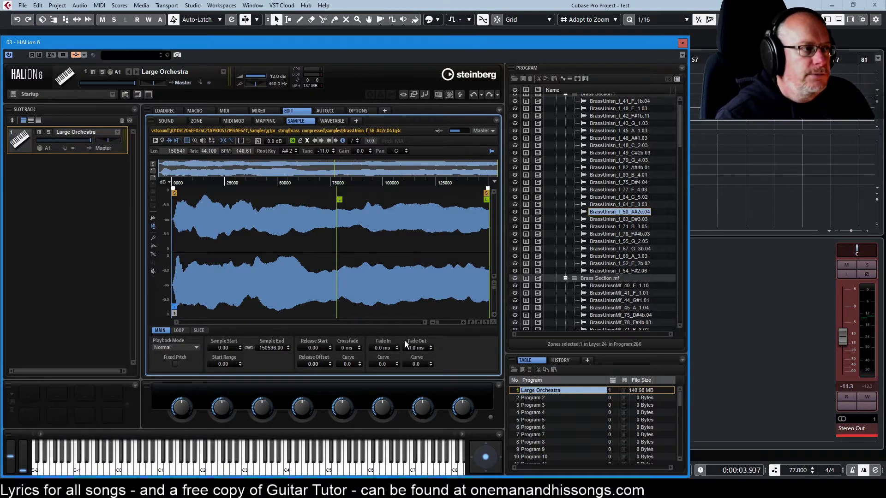
click(257, 122)
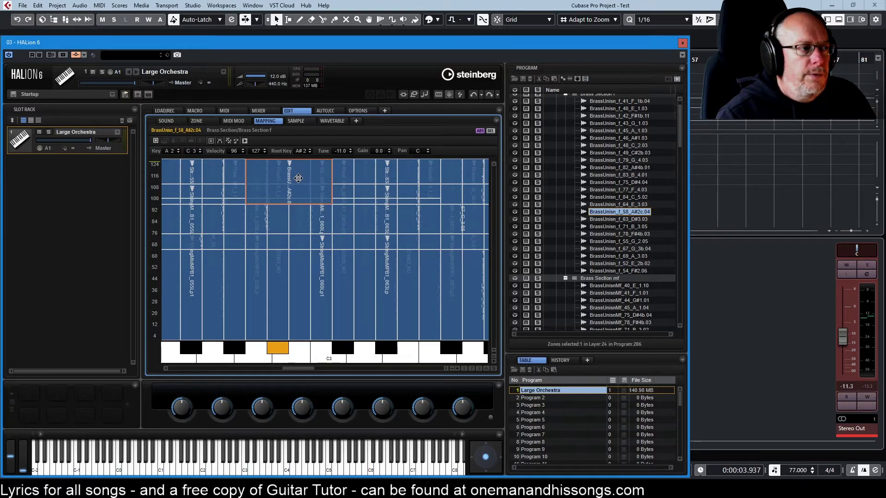
Step: Try moving the forte zone lower, restore it to velocity 96–127, then audition C3 at several velocities
drag(298, 178, 373, 134)
click(325, 356)
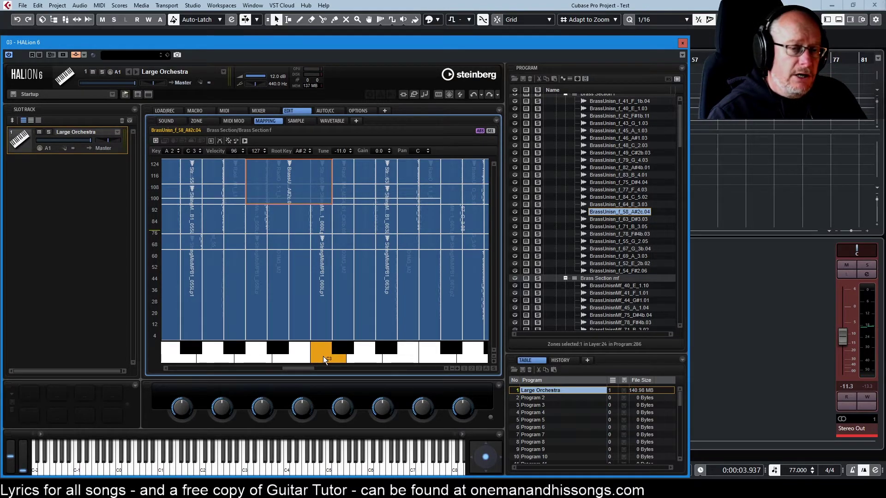
click(322, 356)
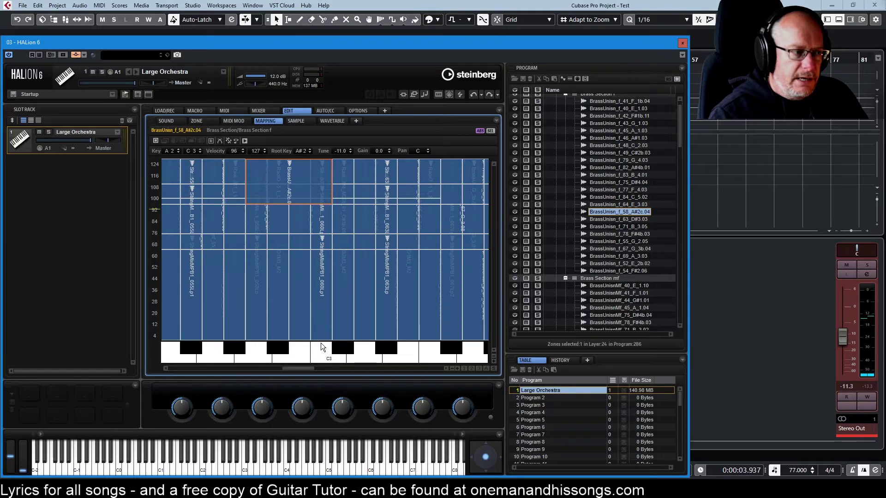
click(320, 344)
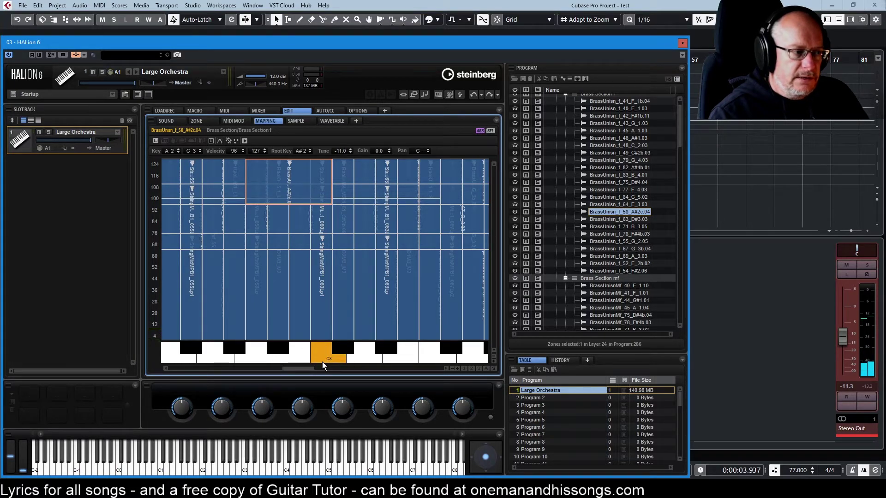
click(322, 362)
click(320, 355)
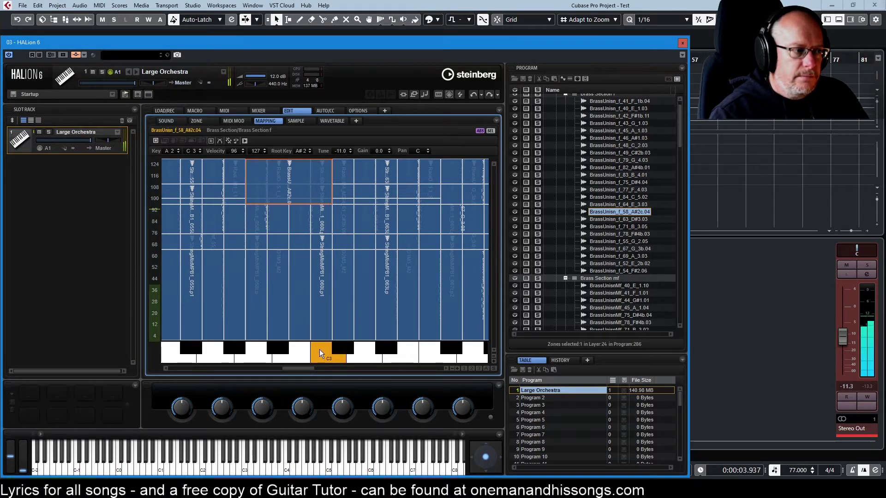
click(319, 345)
click(321, 351)
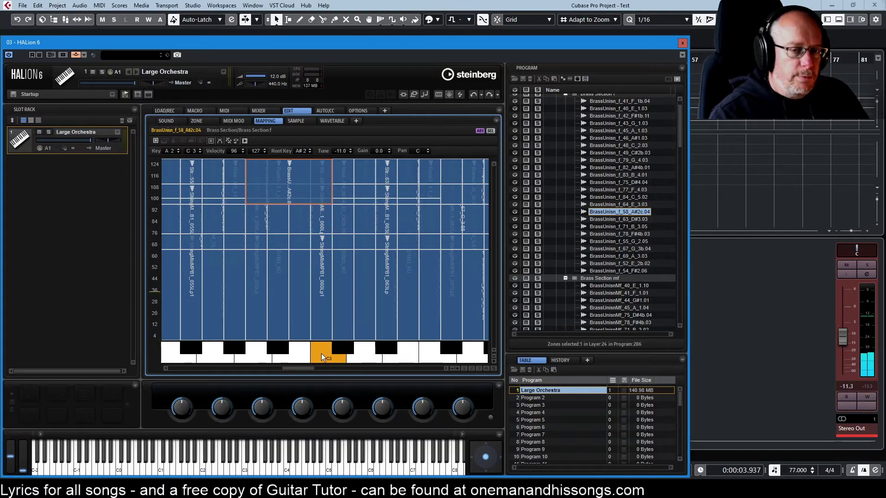
click(321, 354)
click(320, 349)
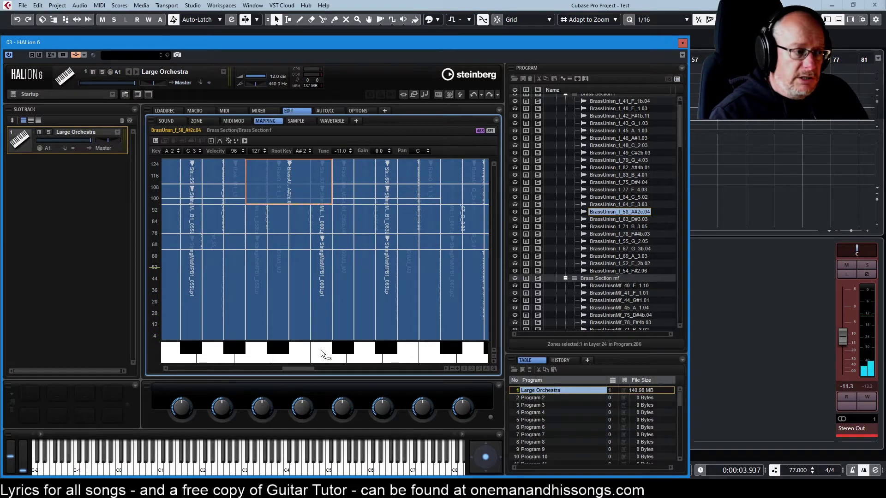
click(319, 353)
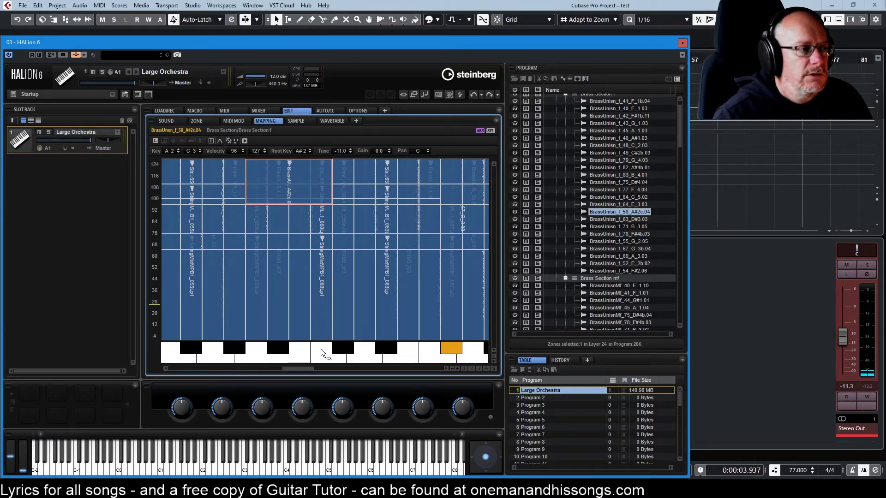
Step: Select the VN1 2sDetmp_086lp1M1 zone in the Legato Strings layer
scroll(629, 228, down, 15)
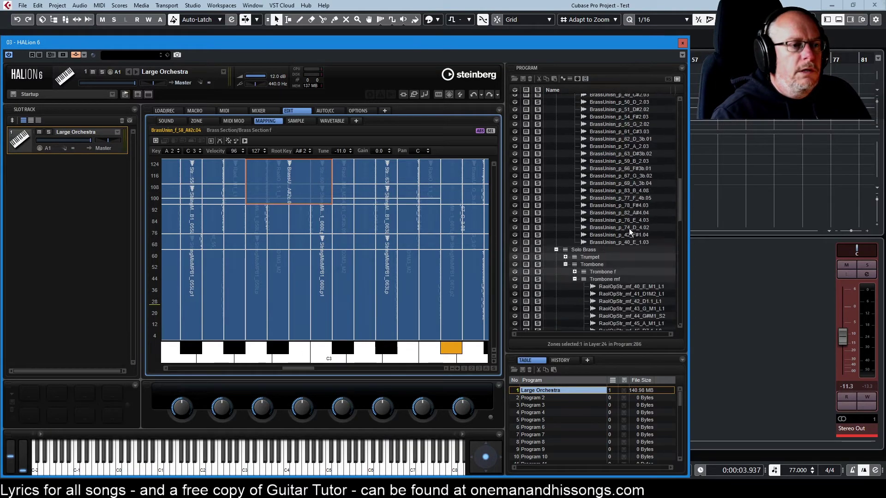
scroll(638, 297, down, 2)
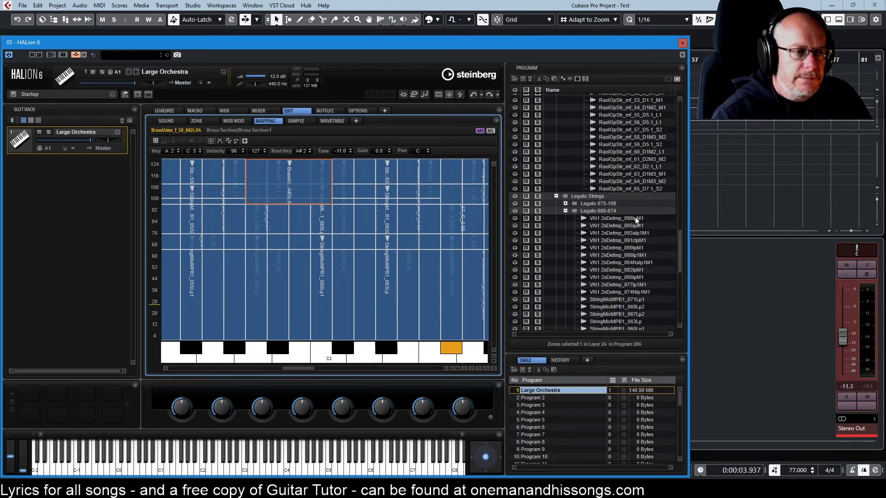
click(623, 254)
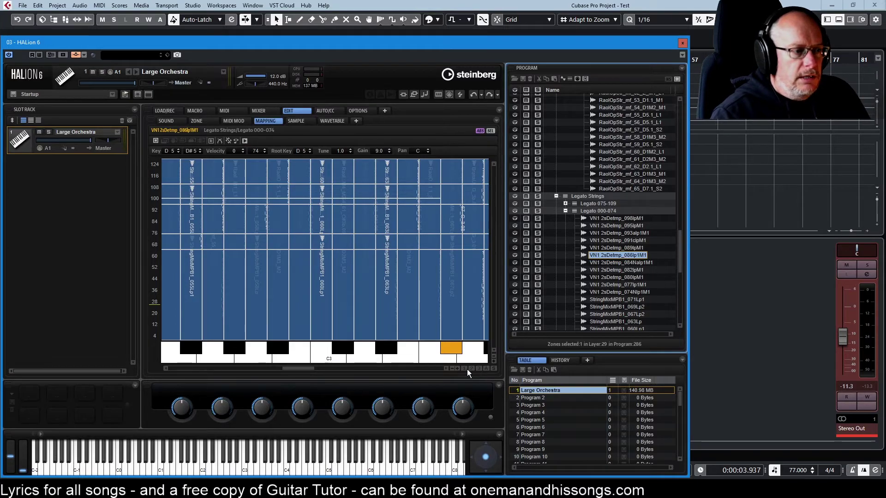
Step: Select all four D5 zones, zoom to them and back, and raise VN1's top velocity to 78
click(487, 368)
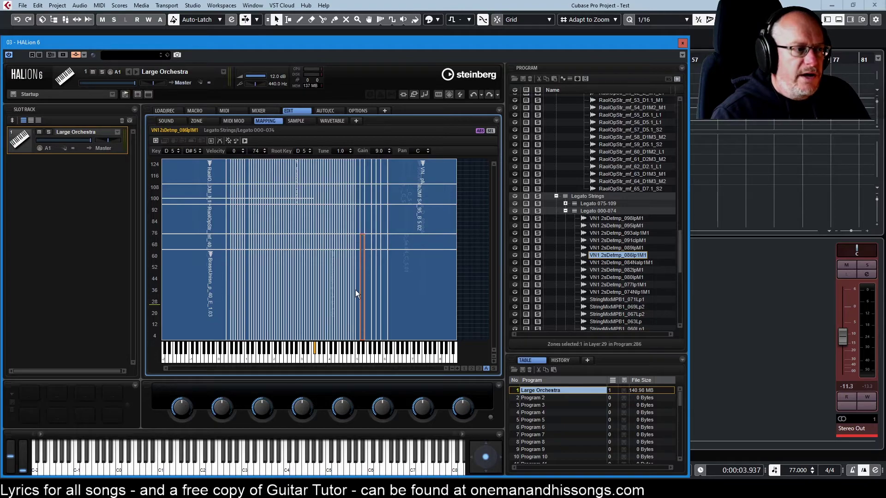
scroll(376, 311, up, 3)
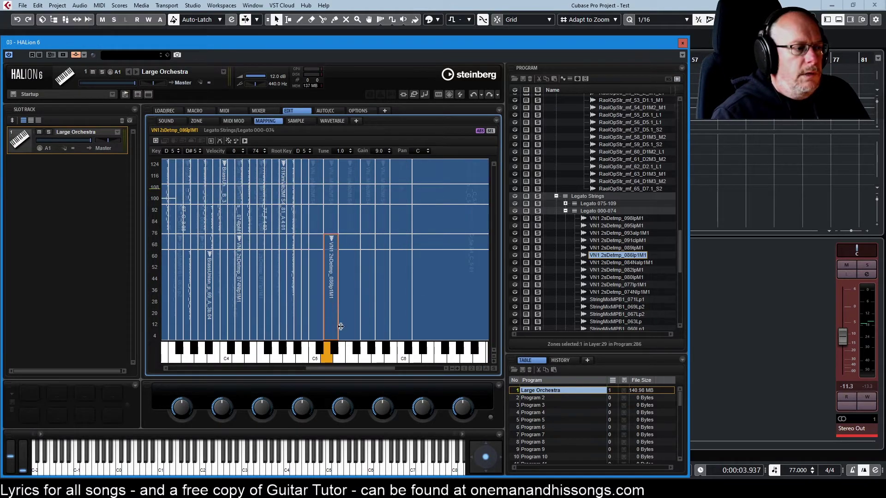
right_click(326, 359)
mouse_move(379, 376)
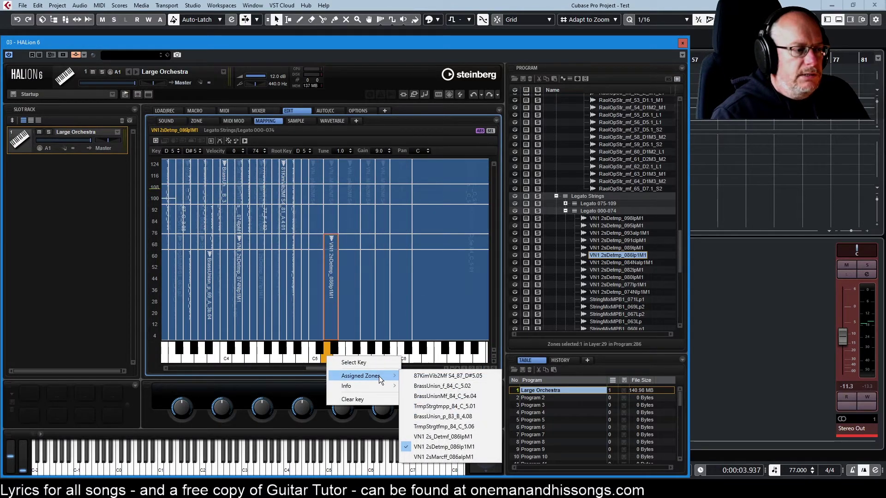
click(379, 376)
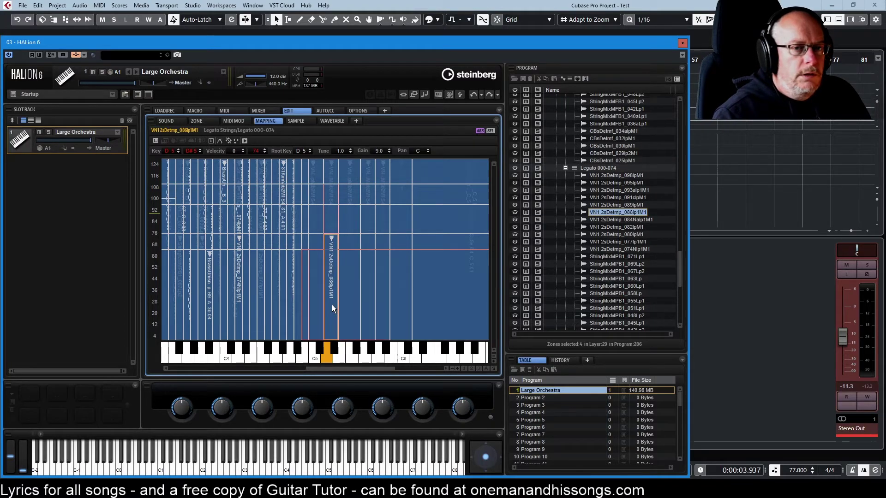
key(z)
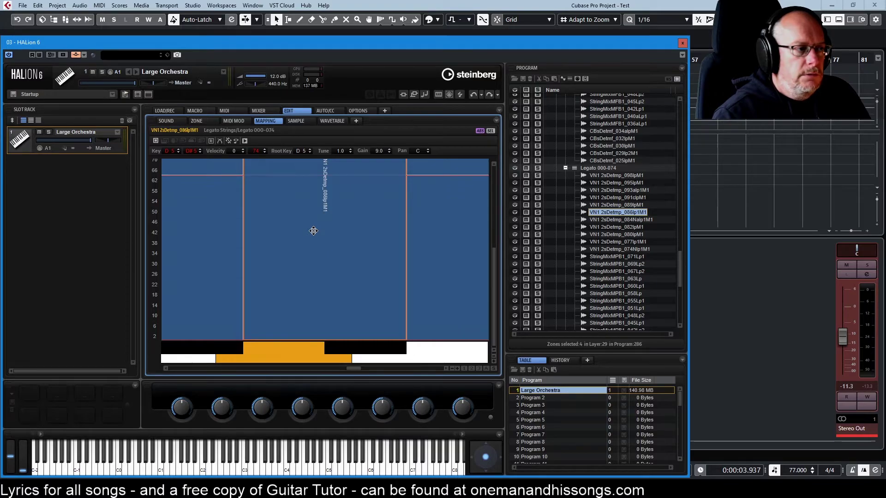
key(z)
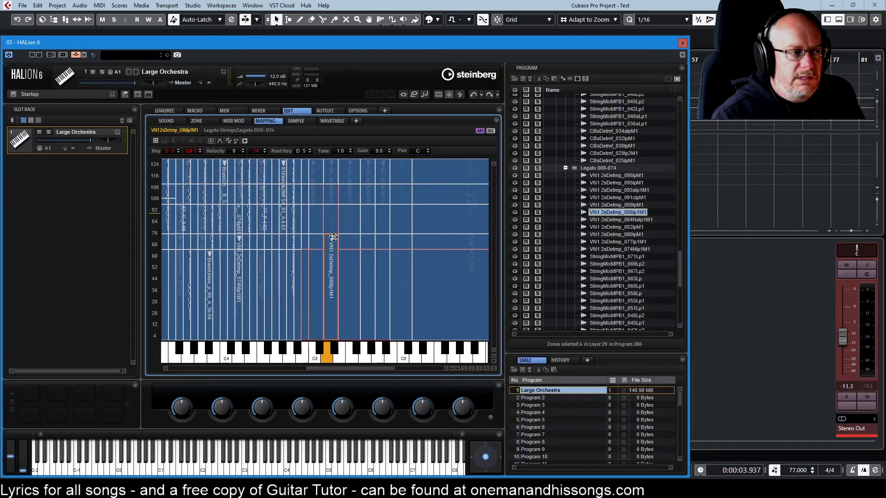
mouse_move(333, 234)
mouse_down()
mouse_move(332, 222)
mouse_move(333, 235)
mouse_up()
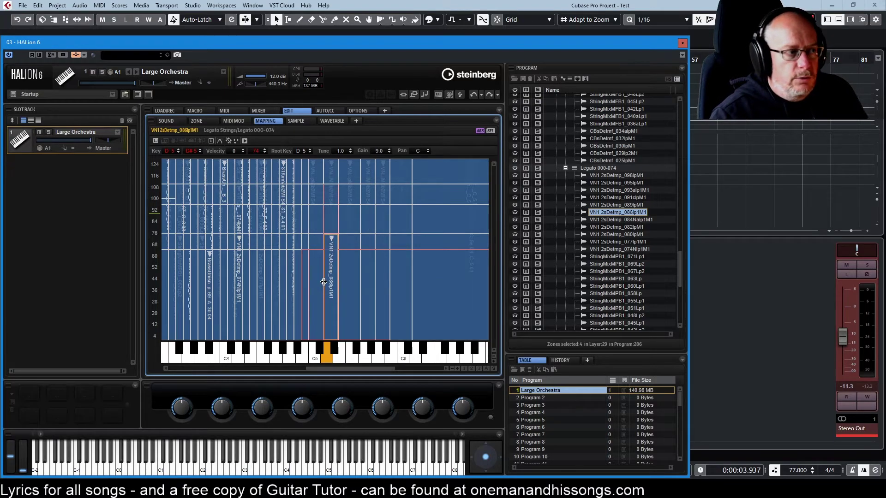
Step: Select the 87KimVib2Mf S4_87_D#5.05 violin zone from the assigned zones list
click(200, 262)
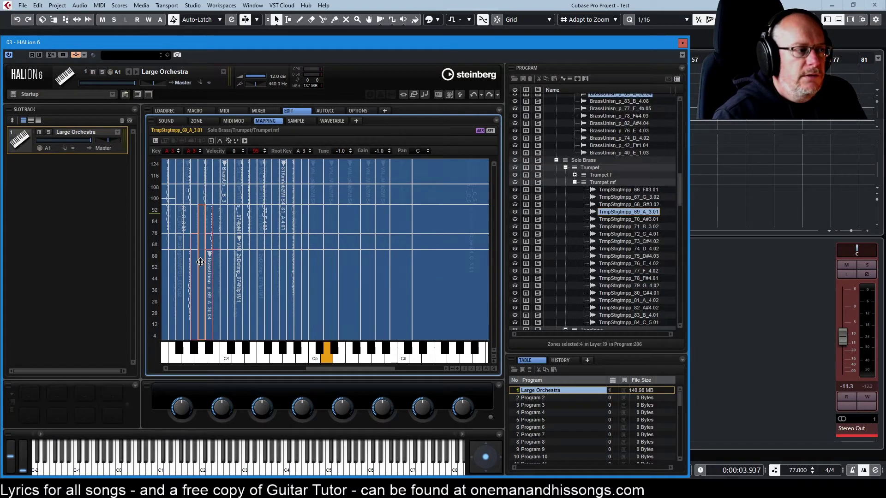
right_click(323, 356)
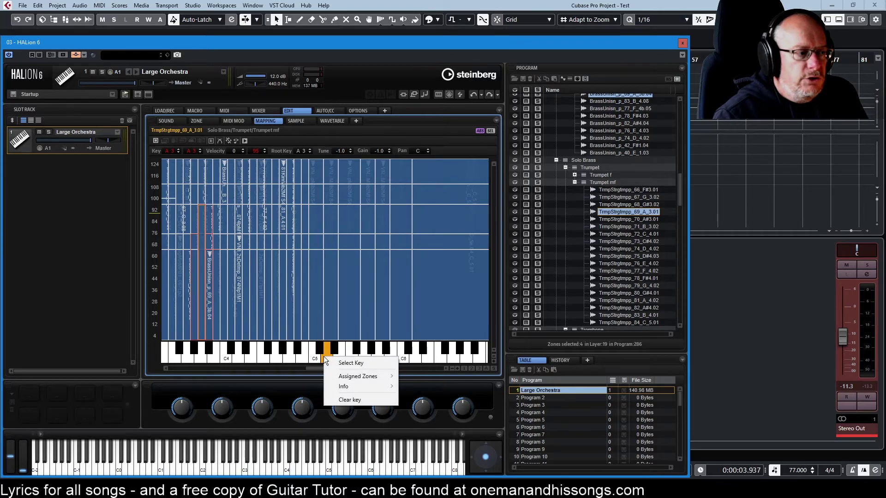
mouse_move(386, 377)
click(423, 376)
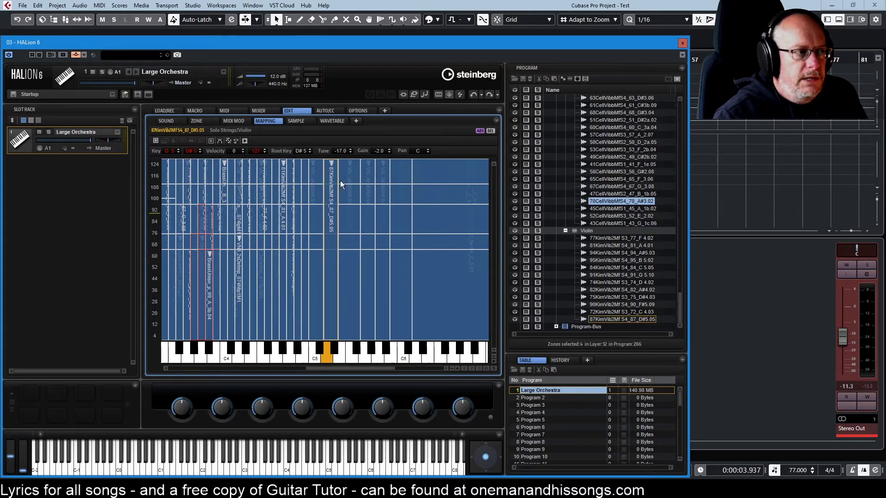
Step: Stretch the D#5 violin zone to keys A#4–G5 and lower its top velocity to 70
click(339, 226)
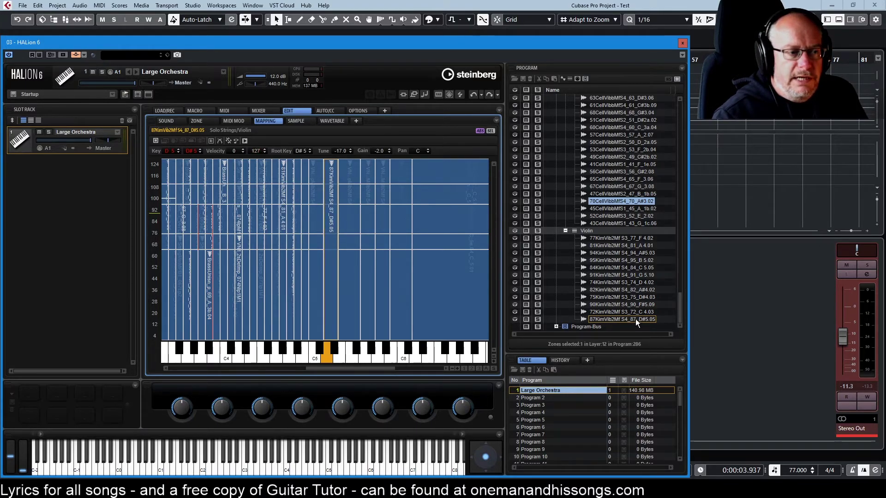
click(622, 318)
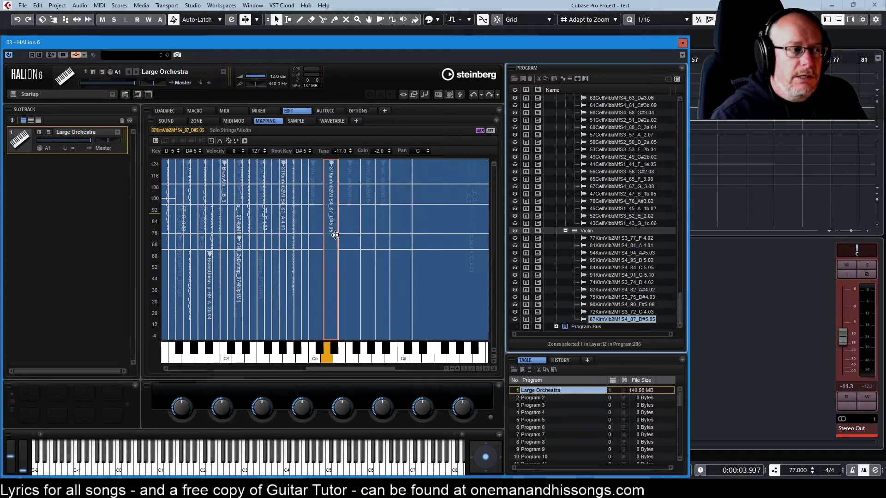
drag(335, 236, 294, 236)
drag(350, 160, 339, 240)
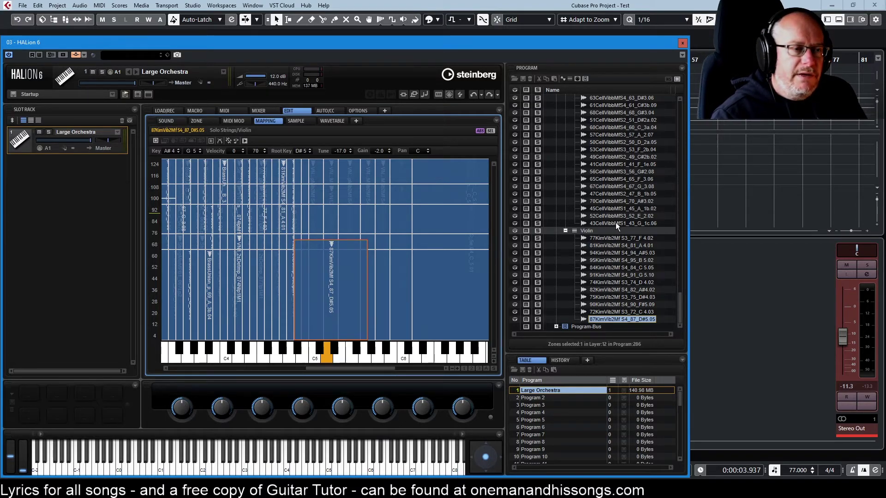
scroll(611, 222, up, 20)
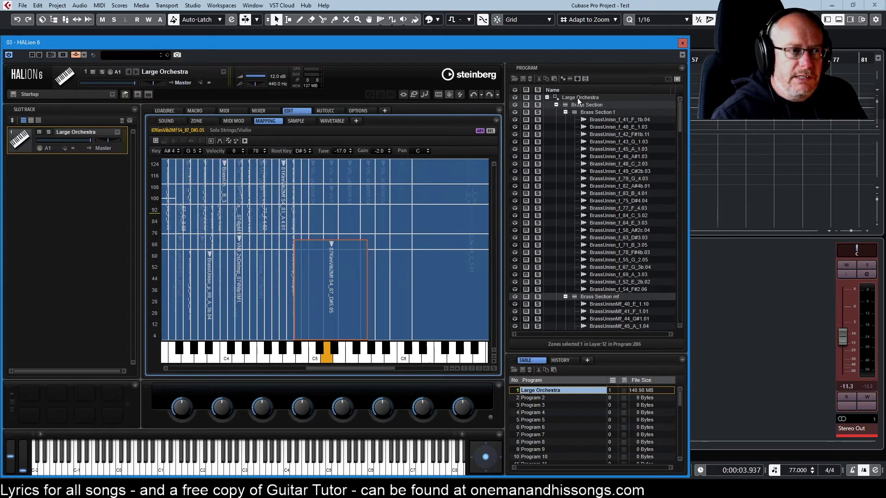
right_click(585, 107)
mouse_move(616, 308)
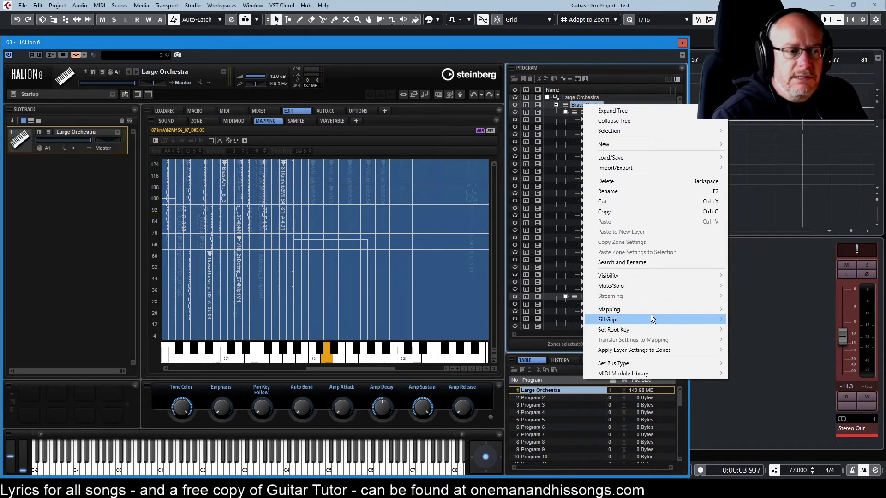
mouse_move(651, 315)
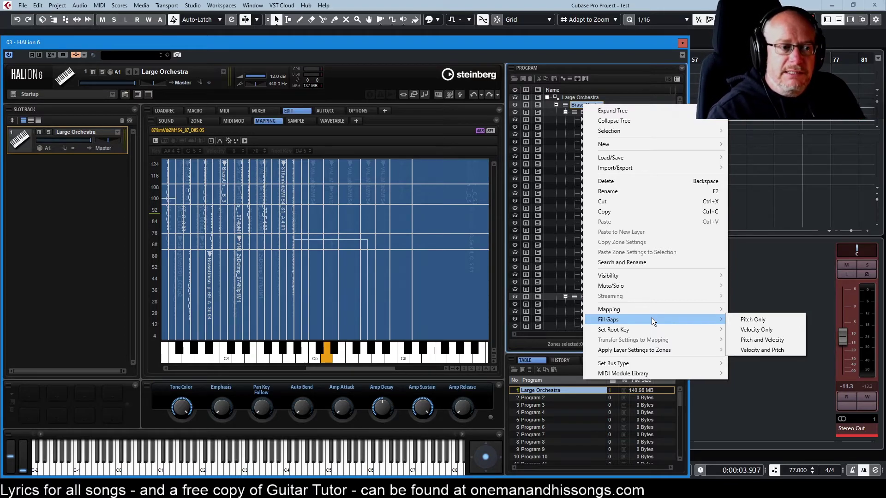
click(753, 319)
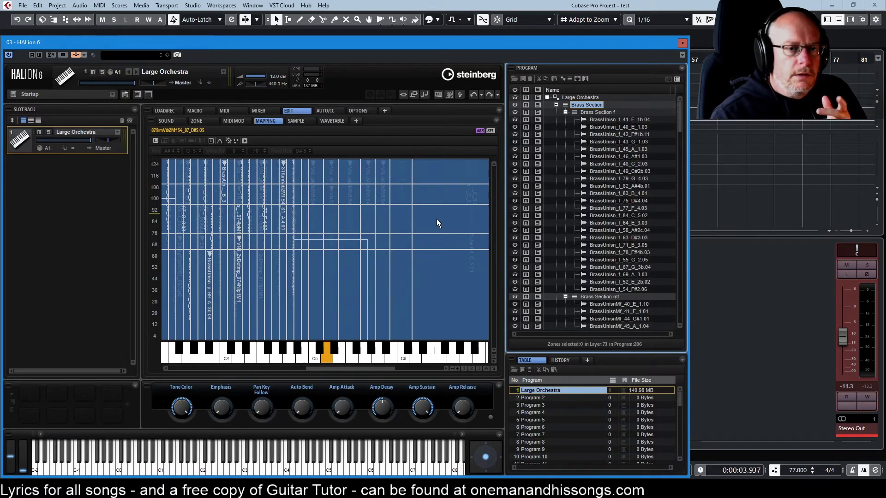
right_click(537, 389)
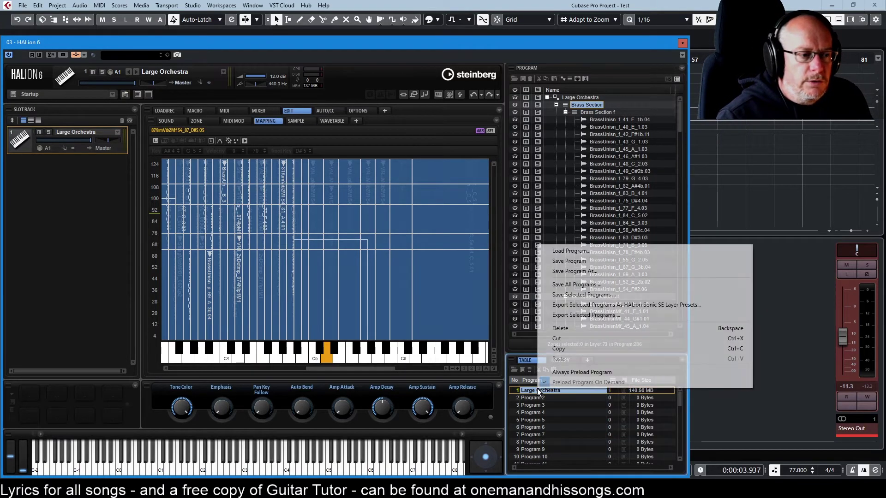
Step: Delete Large Orchestra, put an empty Program 1 in slot 1, and add Layer 1
click(561, 330)
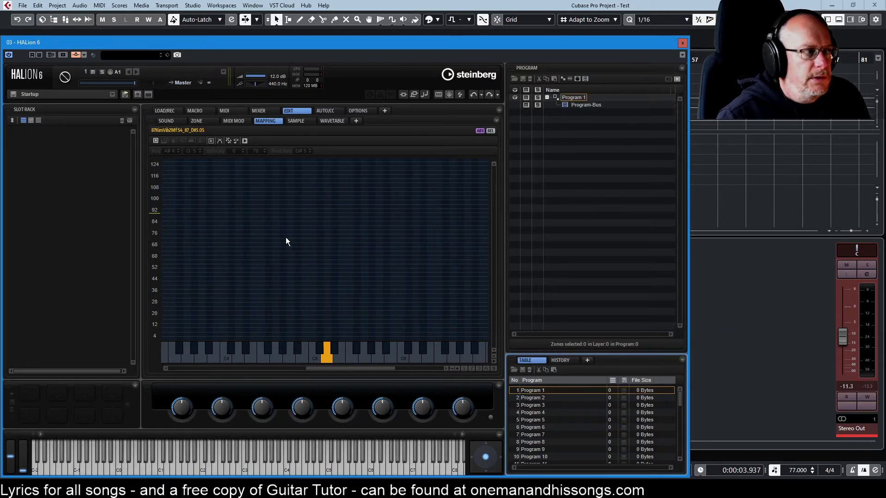
drag(536, 391, 76, 152)
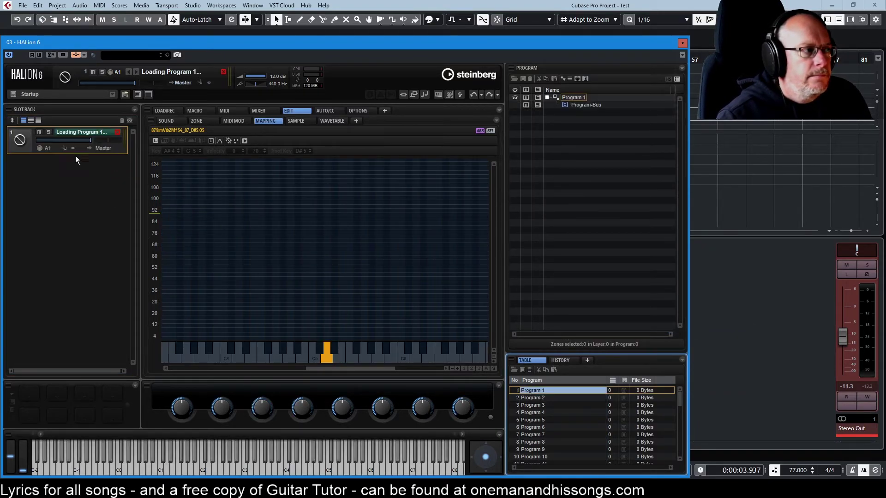
click(569, 77)
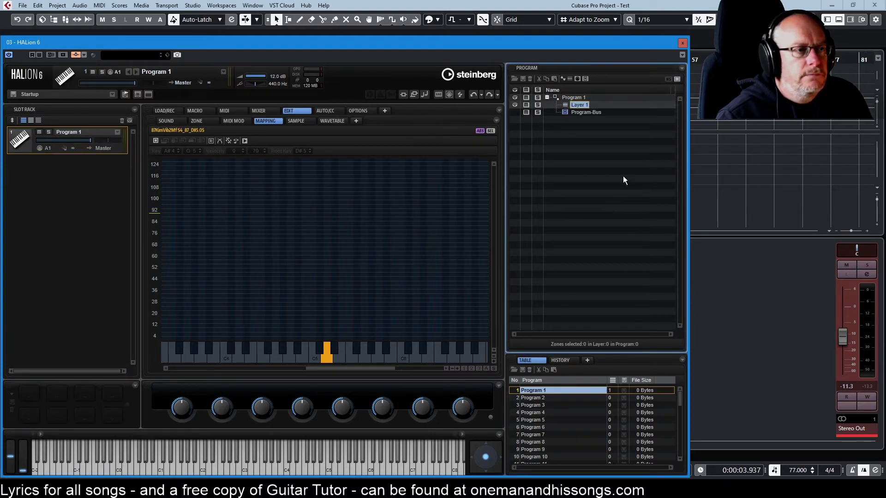
Step: Start Import Samples into Layer 1 from the Recordings folder
right_click(580, 106)
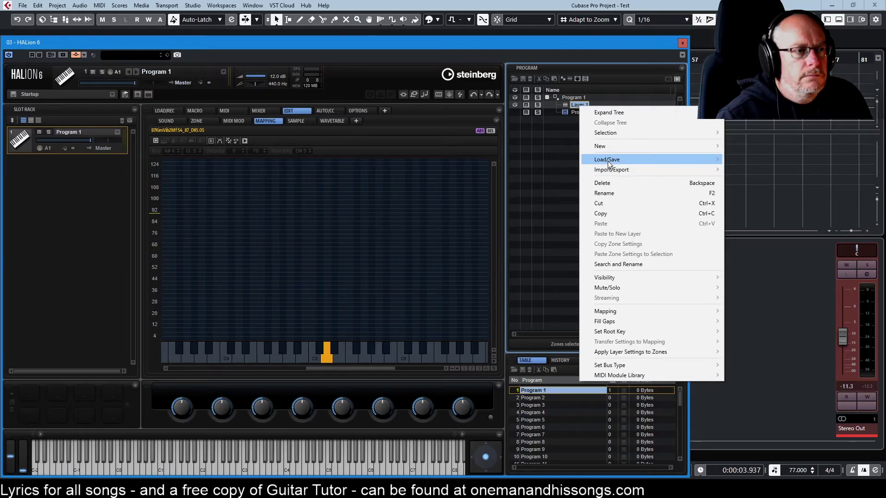
mouse_move(609, 170)
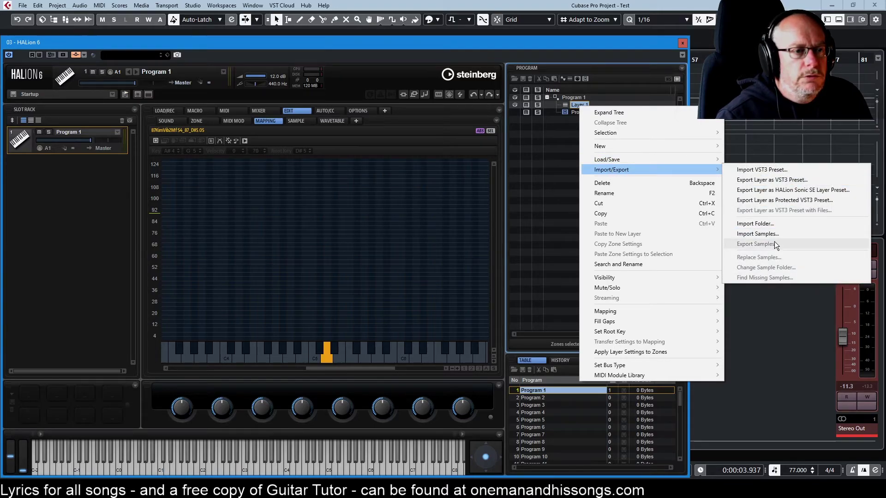
click(762, 233)
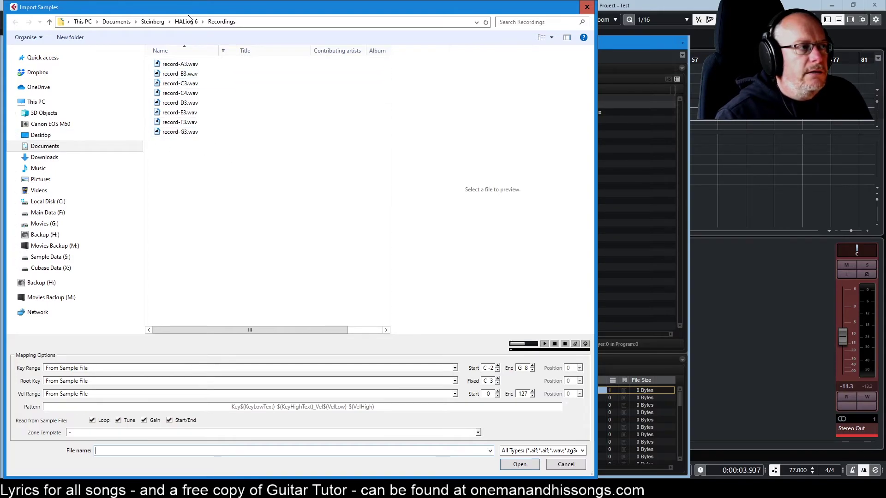
Step: Import the eight recordings, record-A3.wav through record-G3.wav, from the Recordings folder into Layer 1
drag(166, 152, 205, 62)
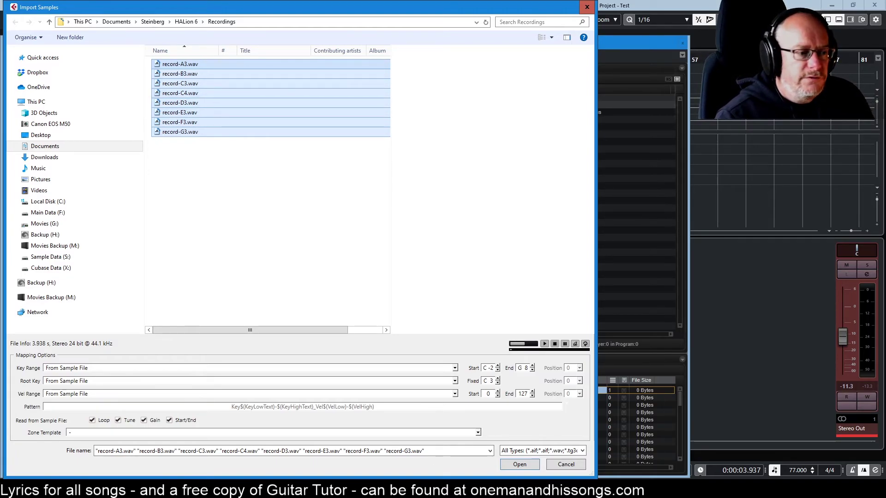
click(515, 464)
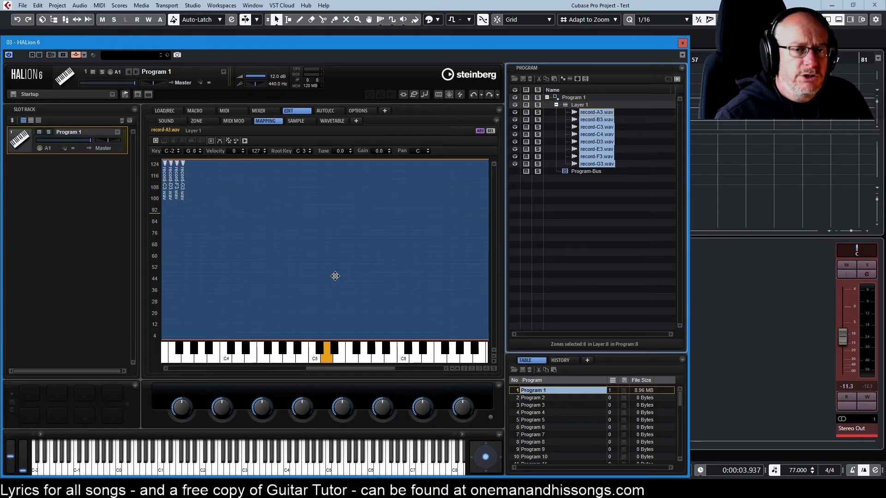
Step: Map each sample to its named key with Key Text in Sample Name, viewing C3–C4
right_click(604, 135)
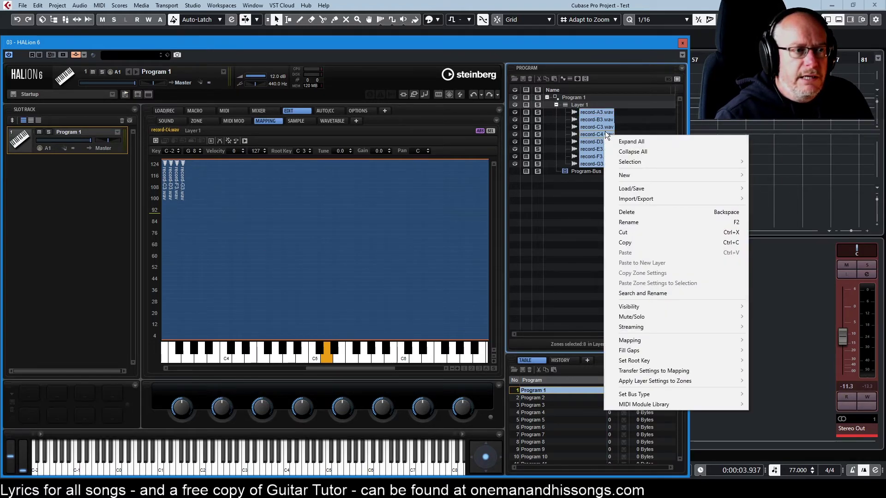
mouse_move(702, 339)
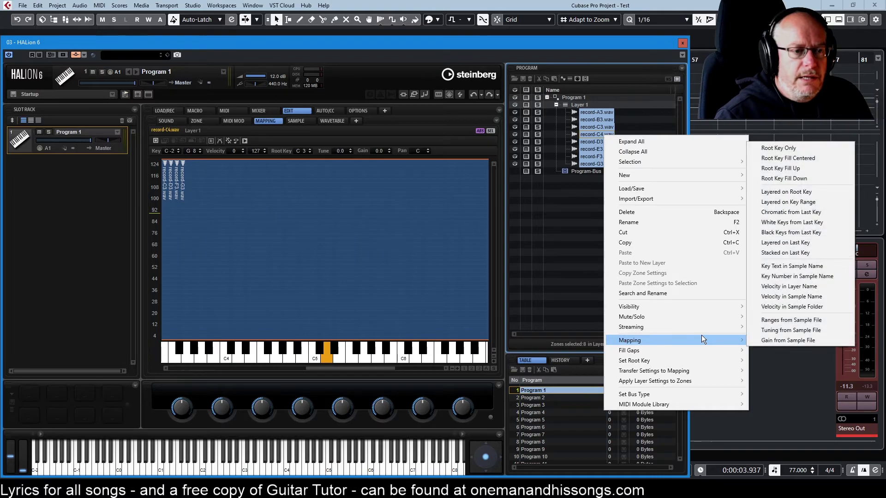
click(788, 269)
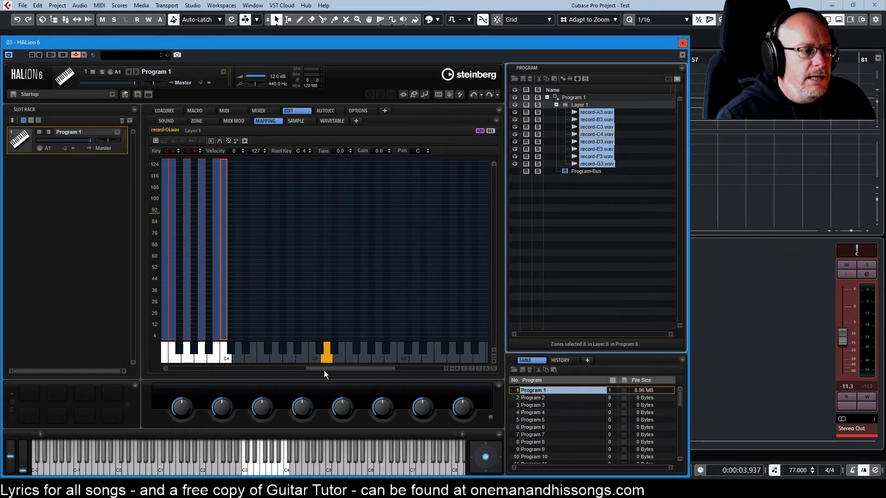
drag(331, 367, 286, 374)
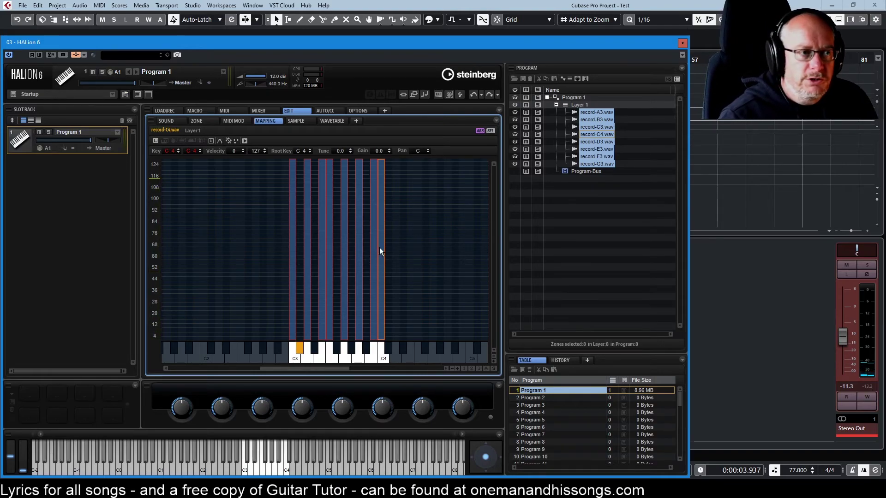
right_click(590, 142)
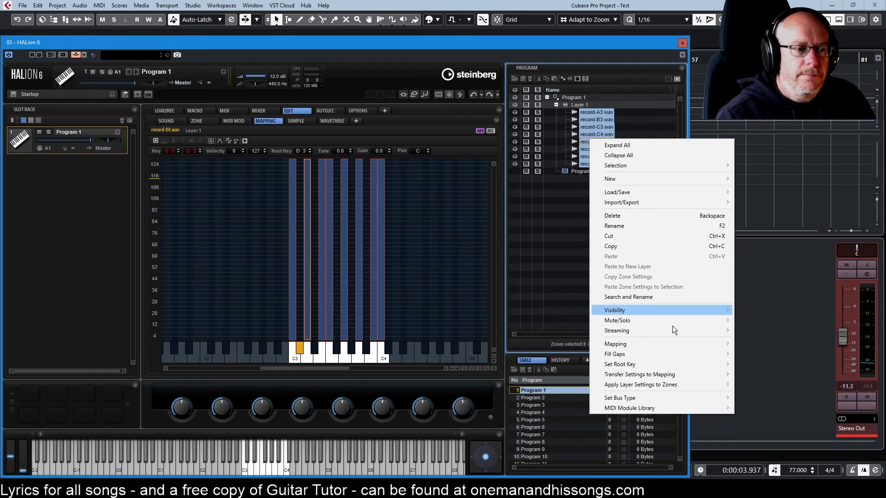
Step: Fill the pitch gaps between zones, then check the record-C3 and record-D3 key ranges
mouse_move(663, 353)
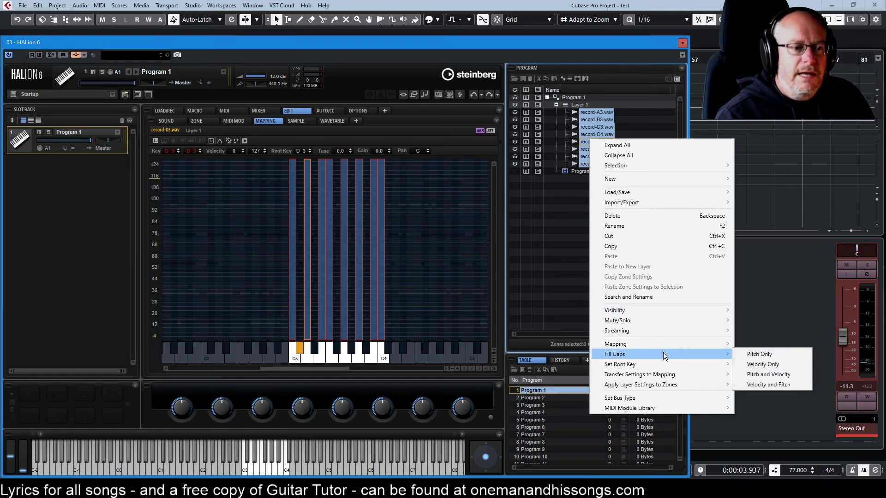
click(768, 355)
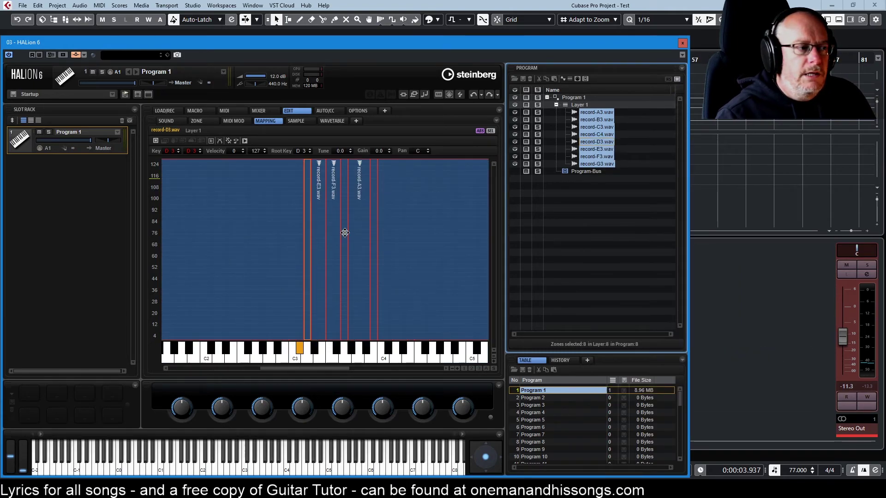
click(277, 261)
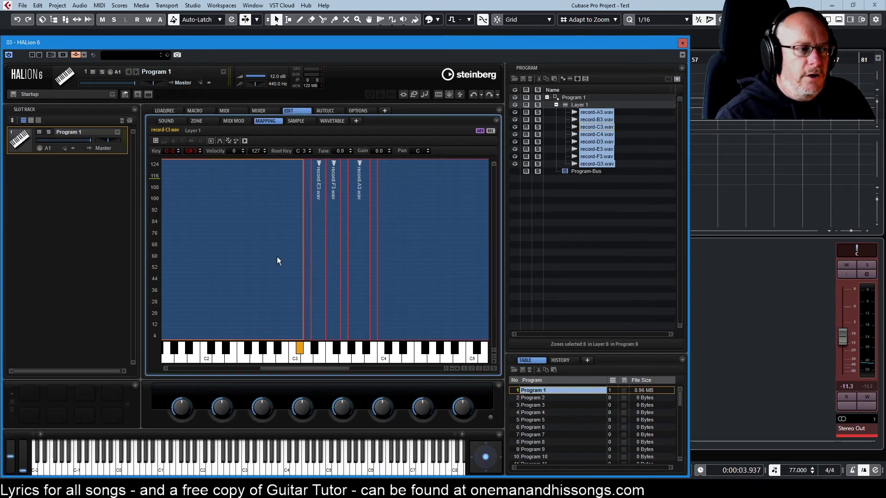
click(307, 247)
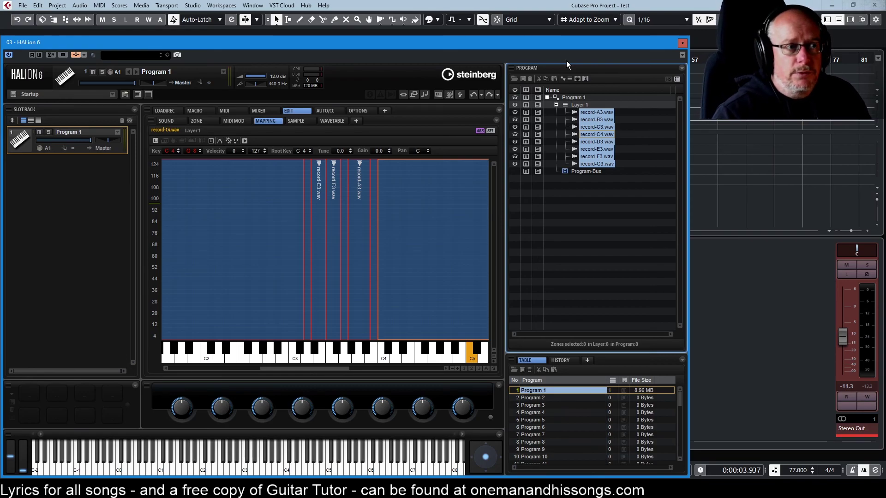
right_click(583, 105)
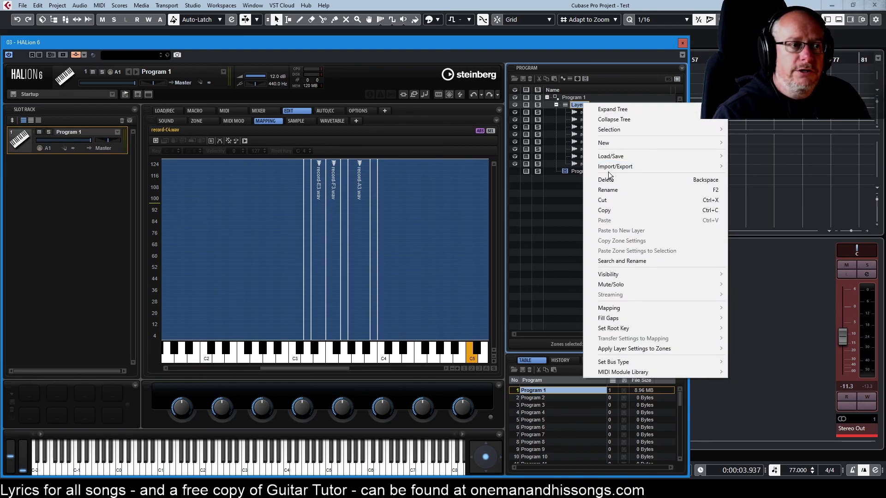
mouse_move(612, 171)
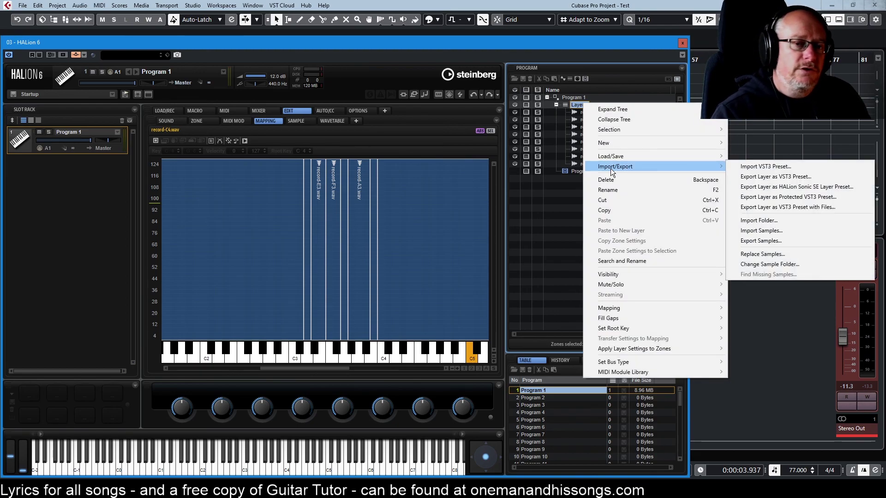